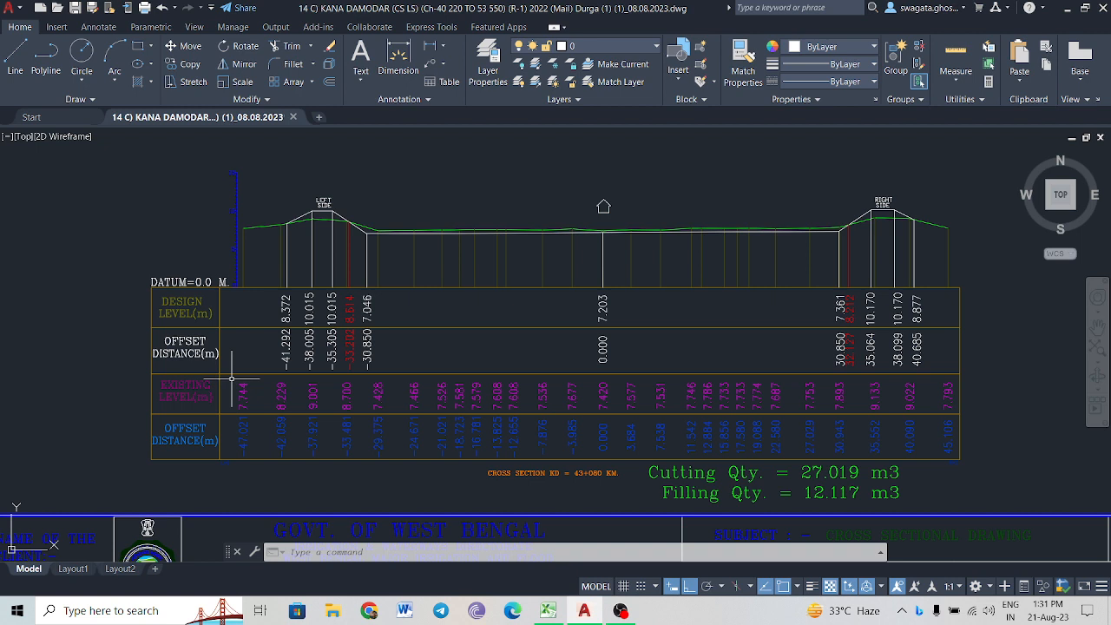
Try to copy the EXISTING LEVEL values from the 43+080 cross-section table into cell K16 of the Excel worksheet.
{"action": "left_click", "coordinate": [232, 380]}
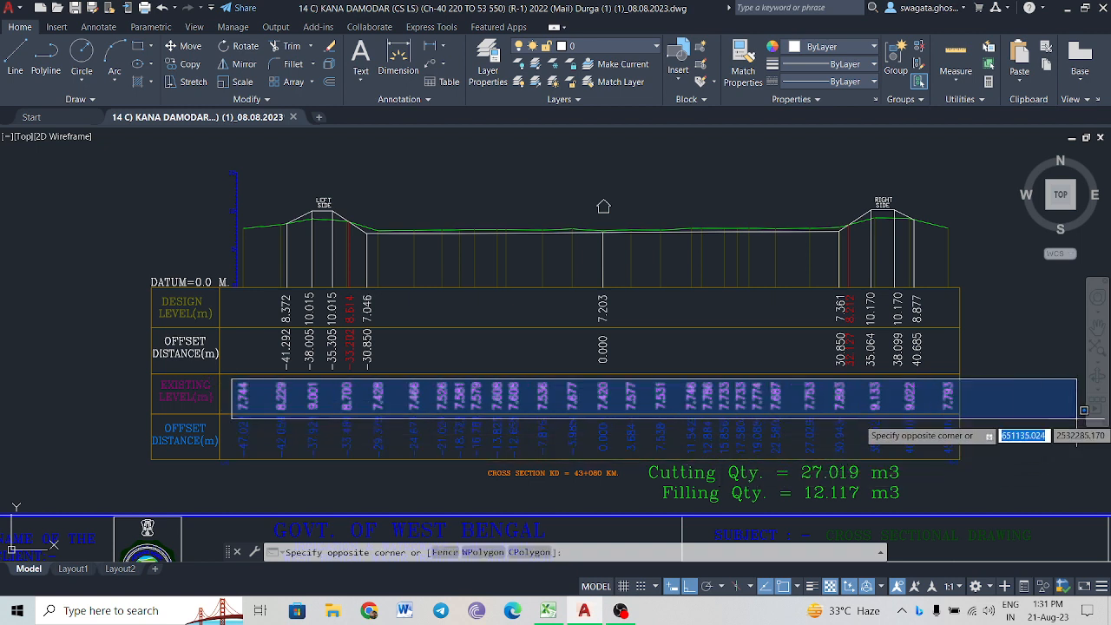
{"action": "left_click", "coordinate": [1038, 419]}
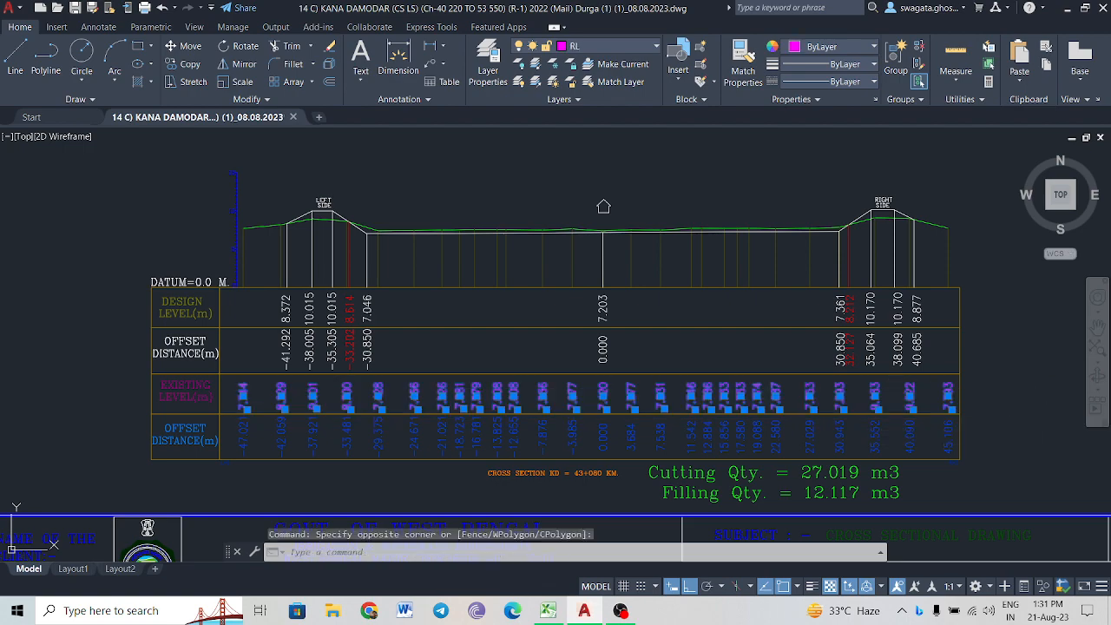
{"action": "key", "text": "ctrl+c"}
{"action": "key", "text": "alt+Tab"}
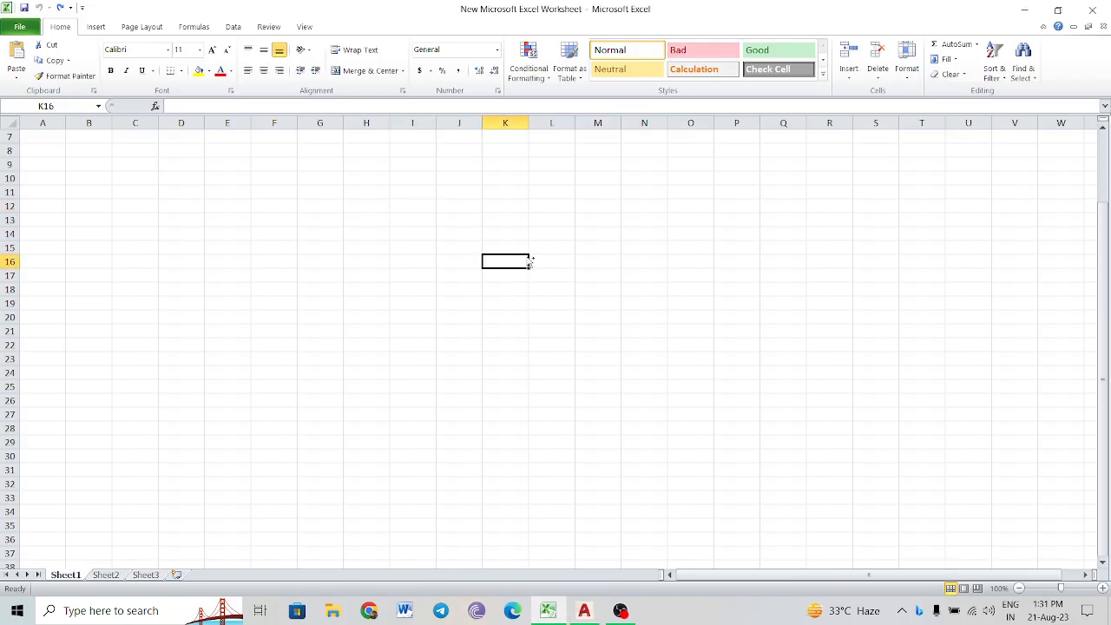
{"action": "key", "text": "ctrl+v"}
{"action": "scroll", "coordinate": [631, 345], "scroll_direction": "down", "scroll_amount": 5}
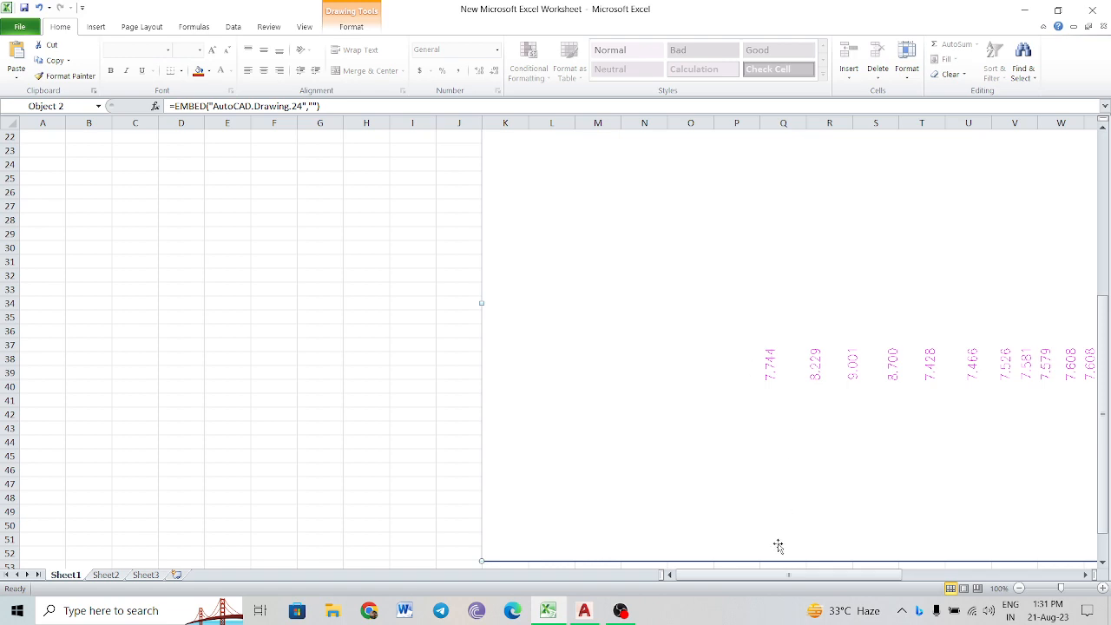
{"action": "left_click_drag", "start_coordinate": [775, 576], "coordinate": [690, 572]}
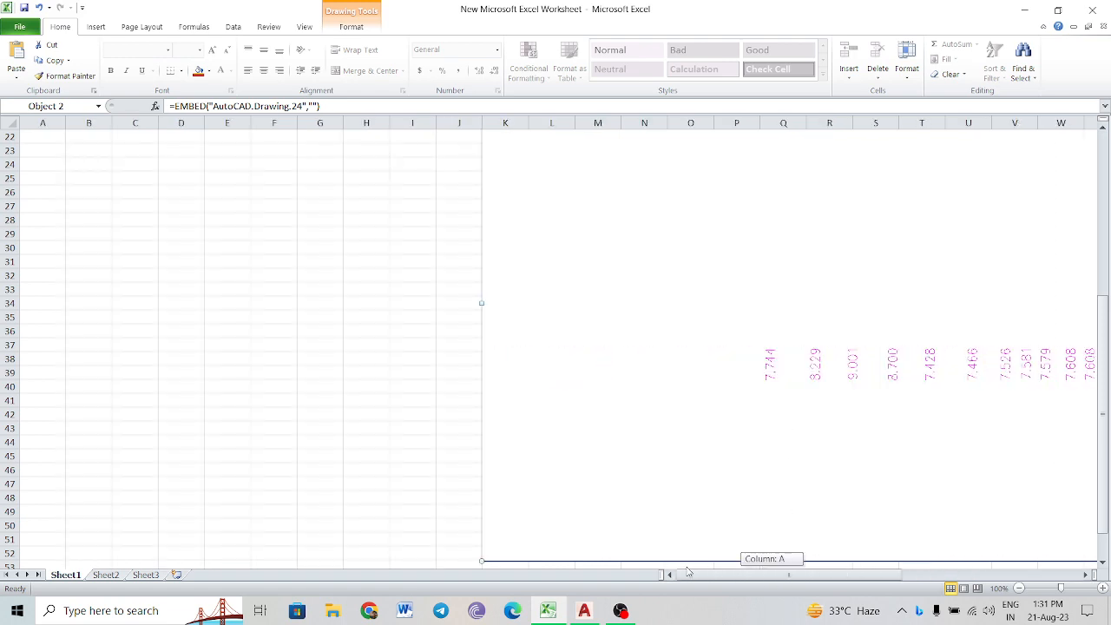
{"action": "scroll", "coordinate": [269, 264], "scroll_direction": "up", "scroll_amount": 3}
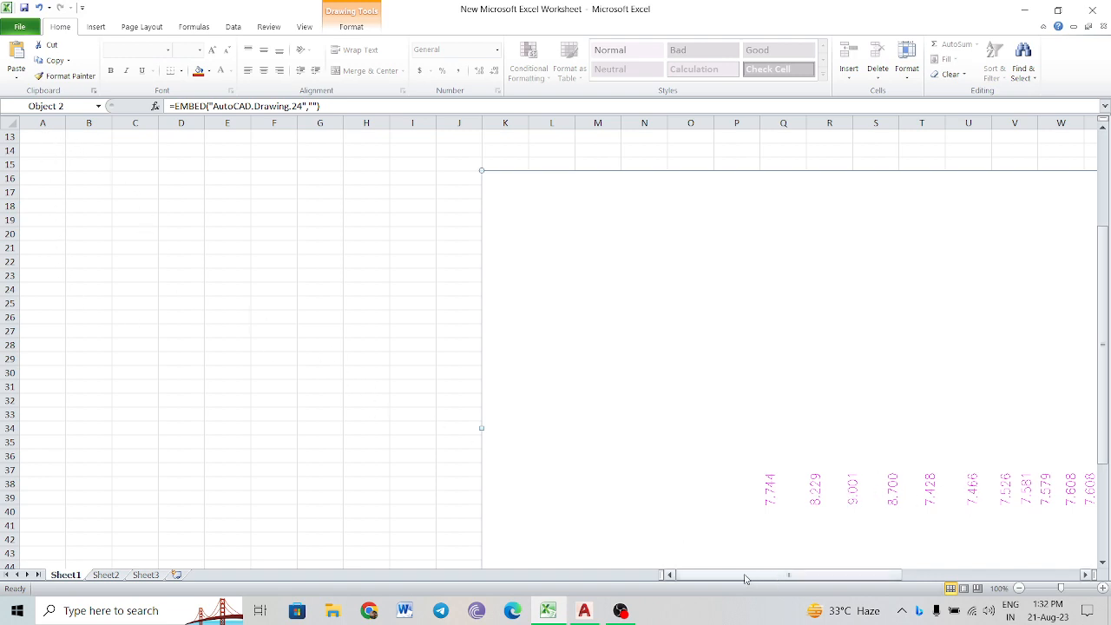
Delete the pasted drawing object from the worksheet, switch back to AutoCAD and clear the selection of level values.
{"action": "key", "text": "Delete"}
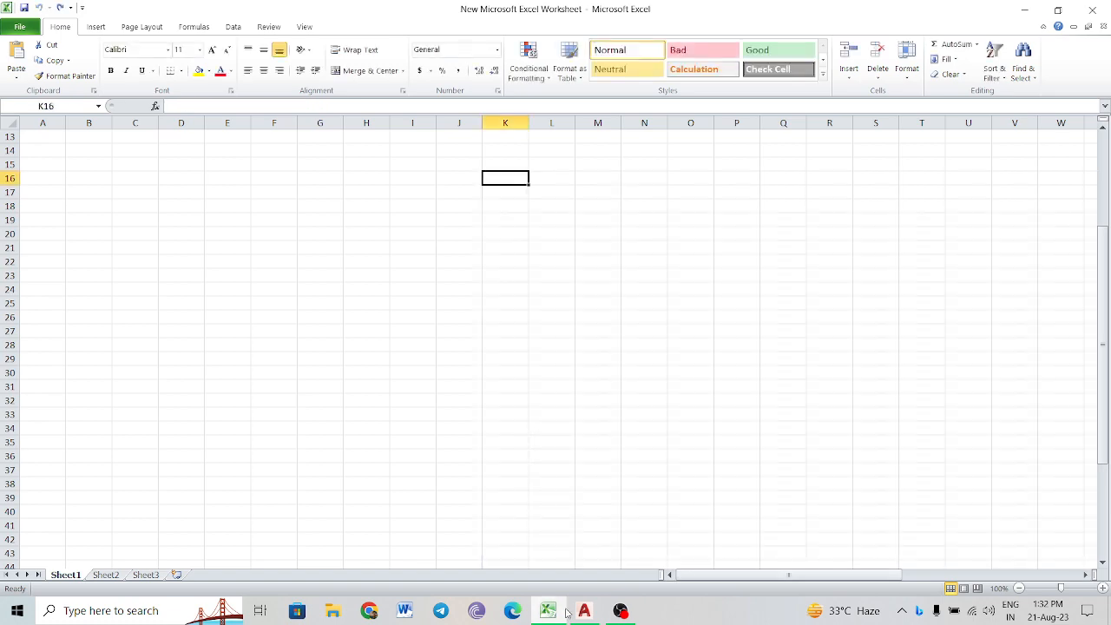
{"action": "left_click", "coordinate": [584, 610]}
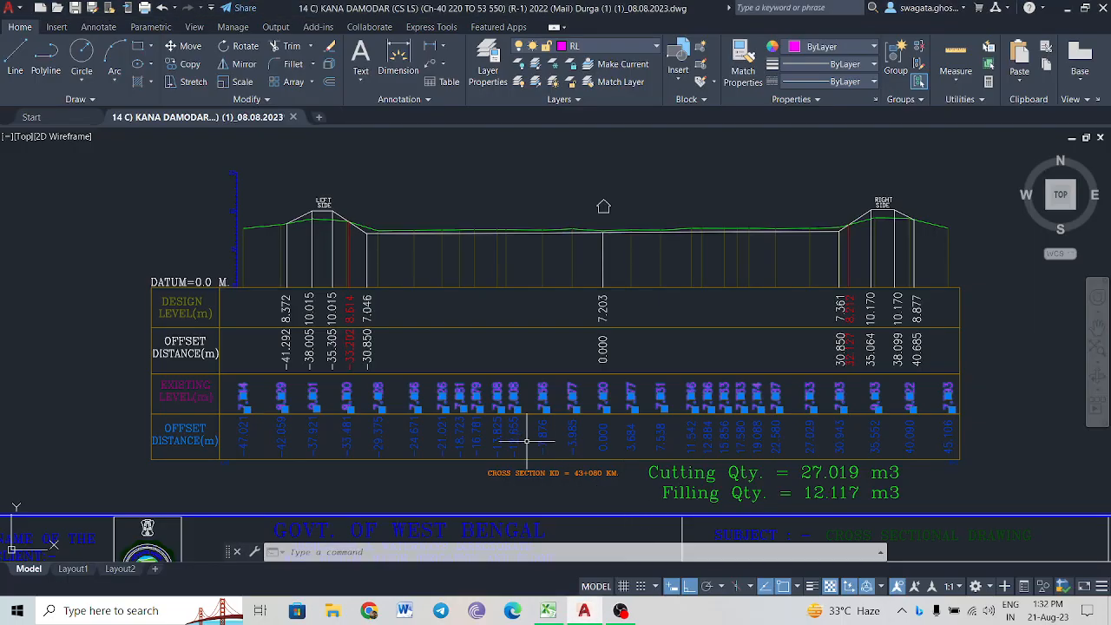
{"action": "key", "text": "Escape"}
{"action": "key", "text": "Escape"}
{"action": "key", "text": "Escape"}
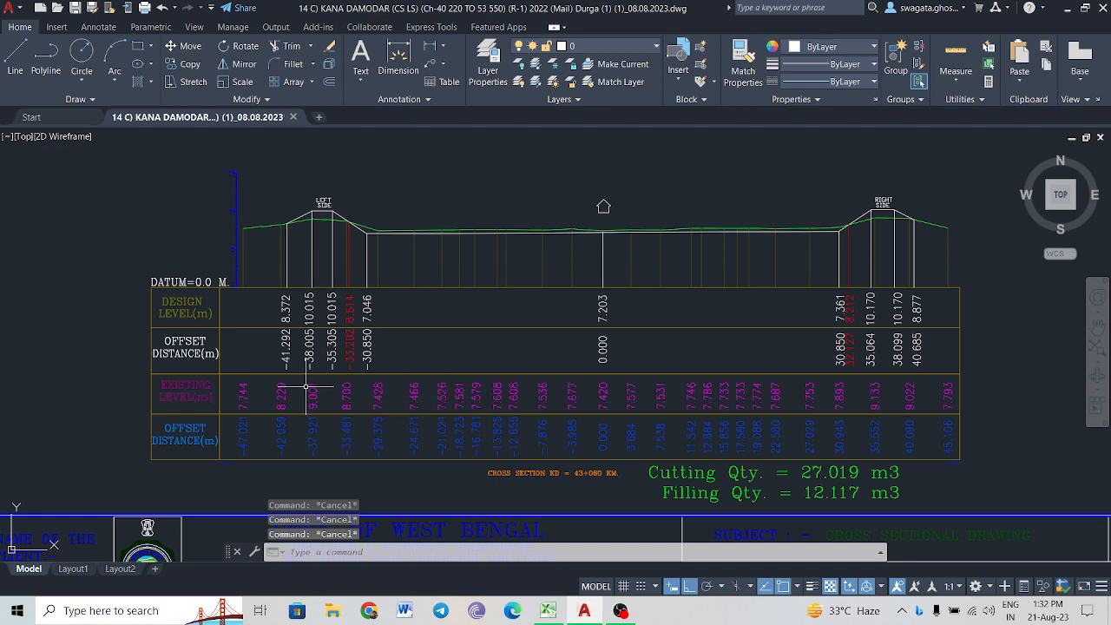
Rotate the EXISTING LEVEL values of the 43+080 section about a point beside the table into a vertical column of horizontally readable text.
{"action": "left_click", "coordinate": [230, 381]}
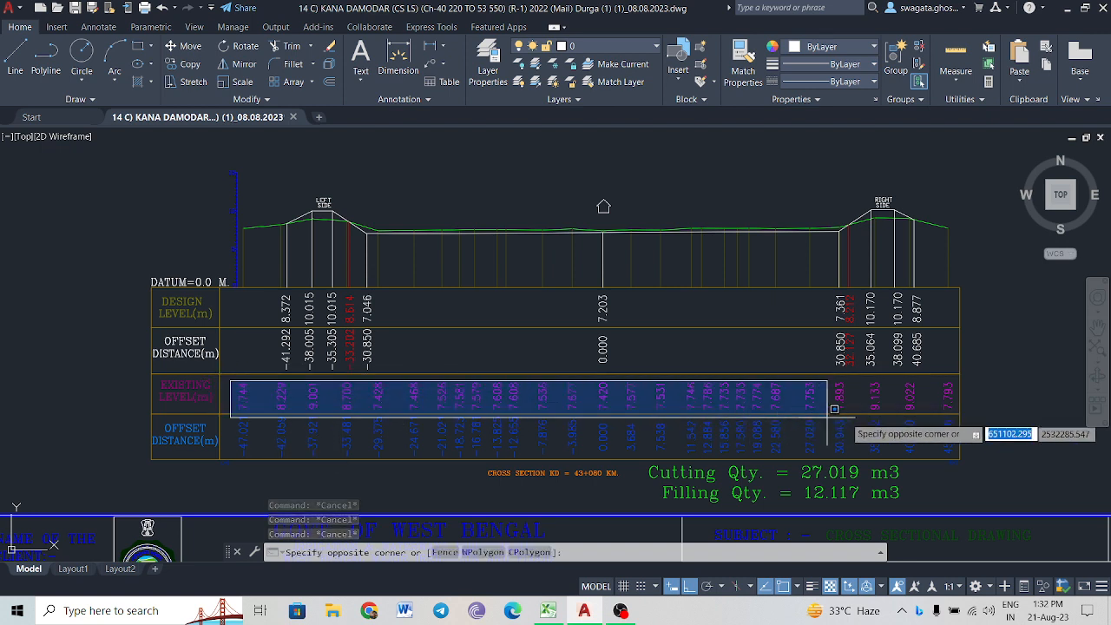
{"action": "left_click", "coordinate": [983, 406]}
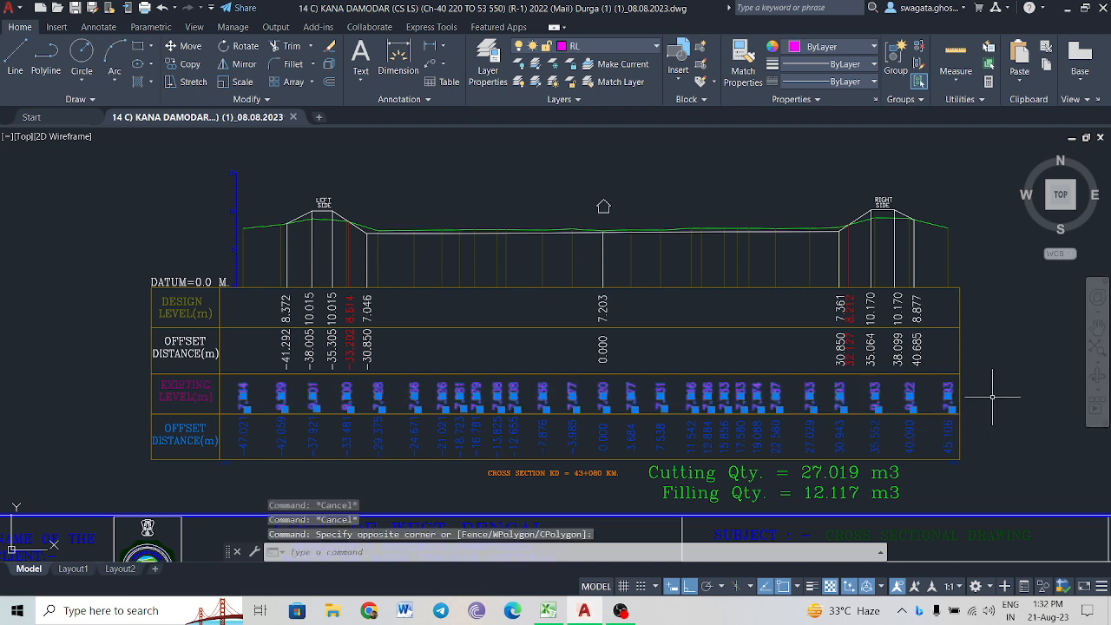
{"action": "type", "text": "r"}
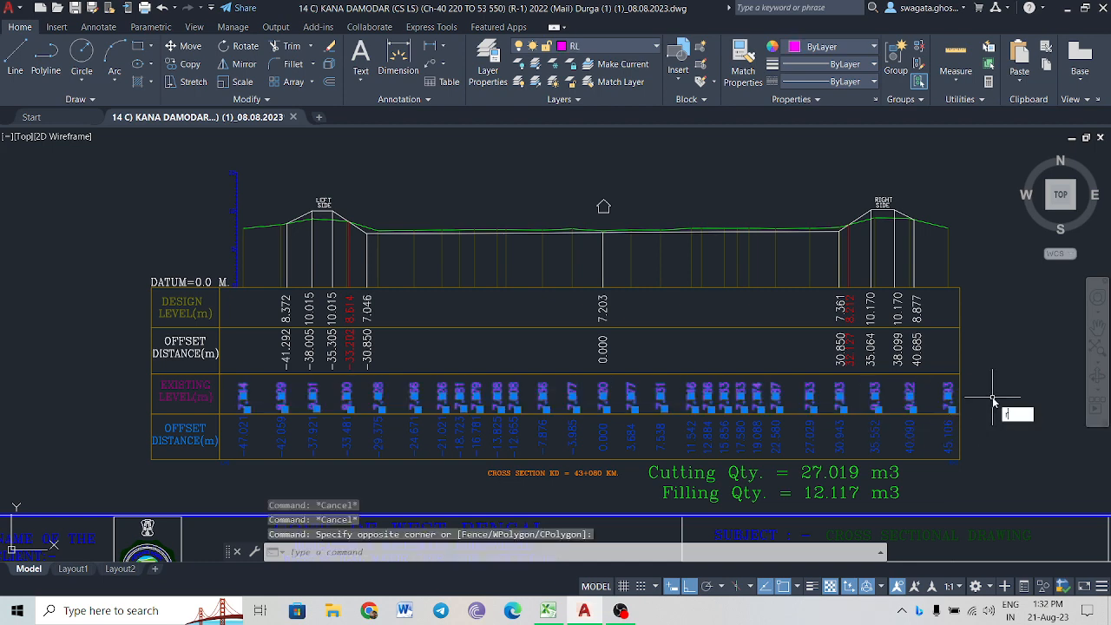
{"action": "type", "text": "o"}
{"action": "key", "text": "Return"}
{"action": "left_click", "coordinate": [981, 464]}
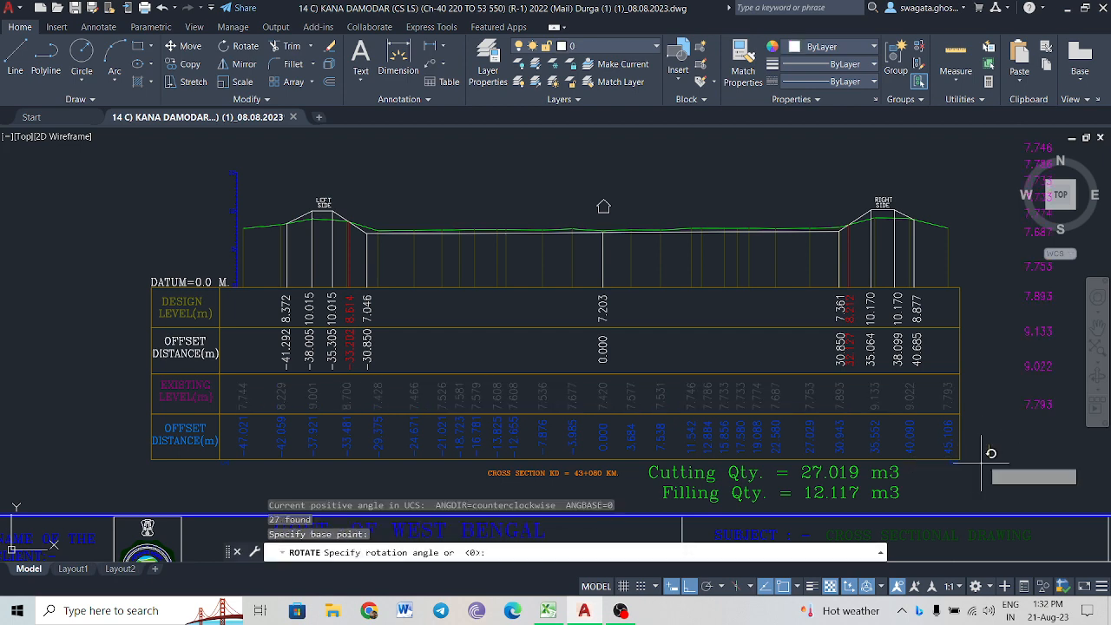
{"action": "left_click", "coordinate": [985, 455]}
Convert the rotated column of existing-level texts into a single multiline text object with Convert to Mtext.
{"action": "scroll", "coordinate": [1017, 422], "scroll_direction": "down", "scroll_amount": 3}
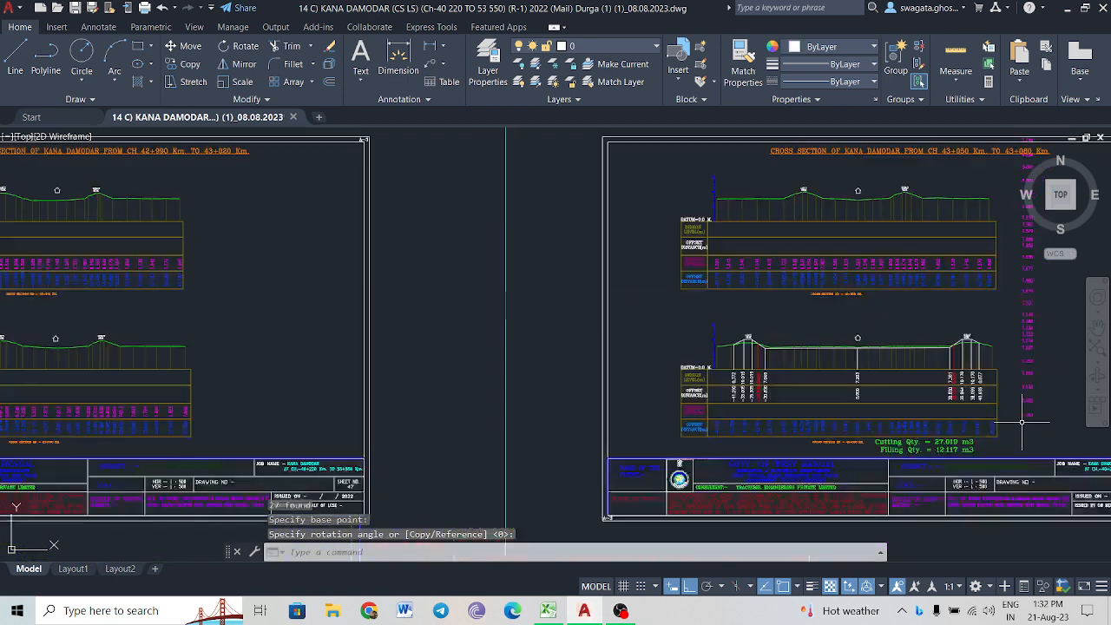
{"action": "middle_click_drag", "start_coordinate": [953, 397], "coordinate": [773, 453]}
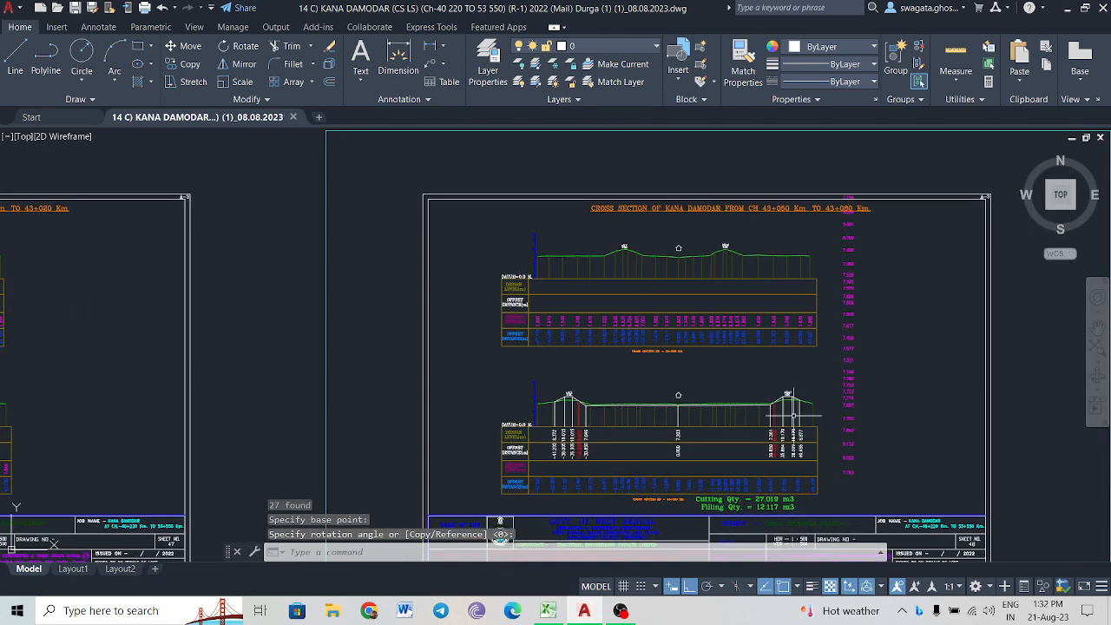
{"action": "left_click", "coordinate": [833, 176]}
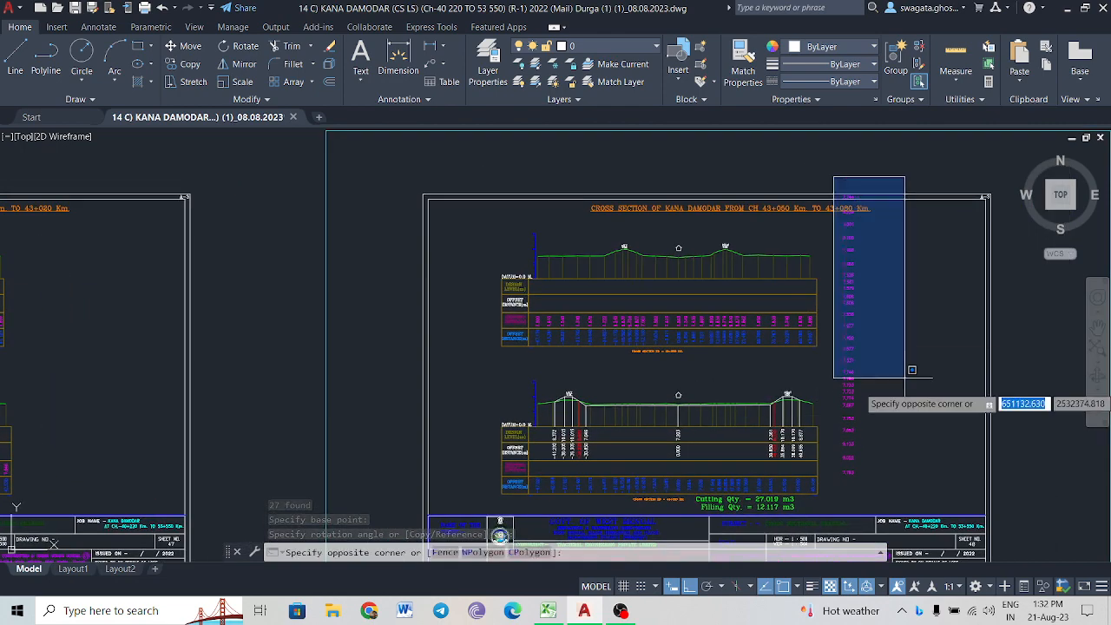
{"action": "left_click", "coordinate": [912, 497]}
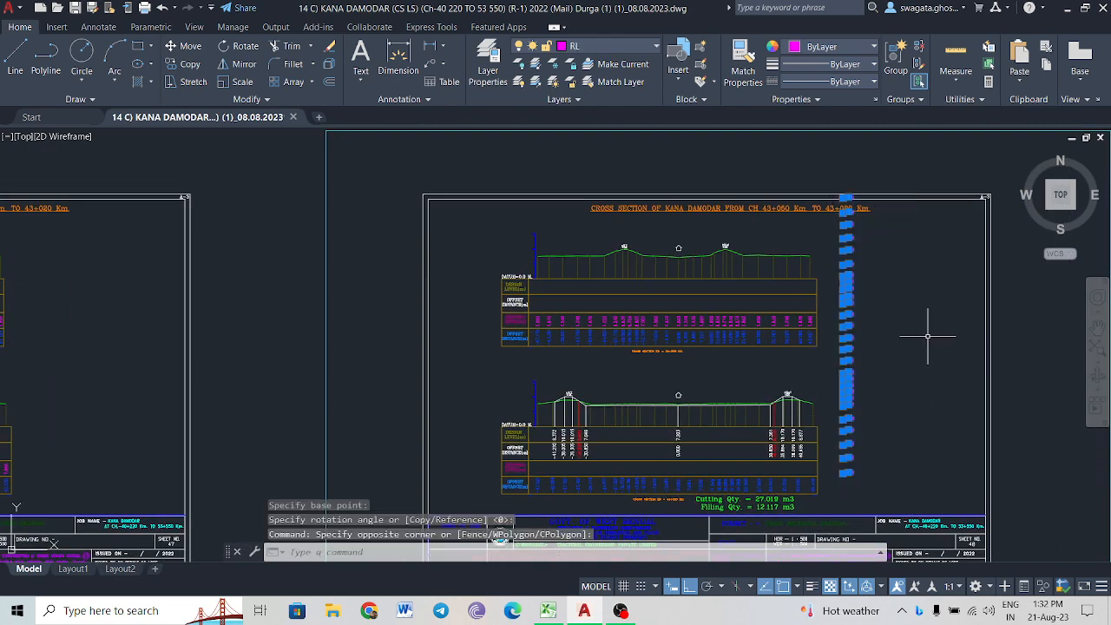
{"action": "left_click", "coordinate": [432, 29]}
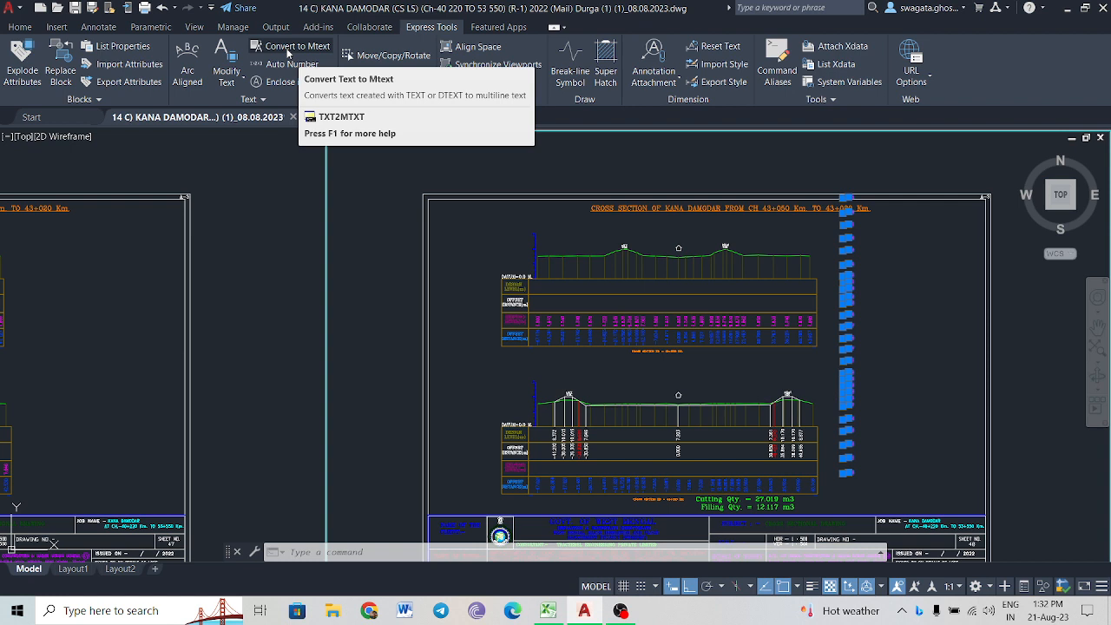
{"action": "left_click", "coordinate": [287, 54]}
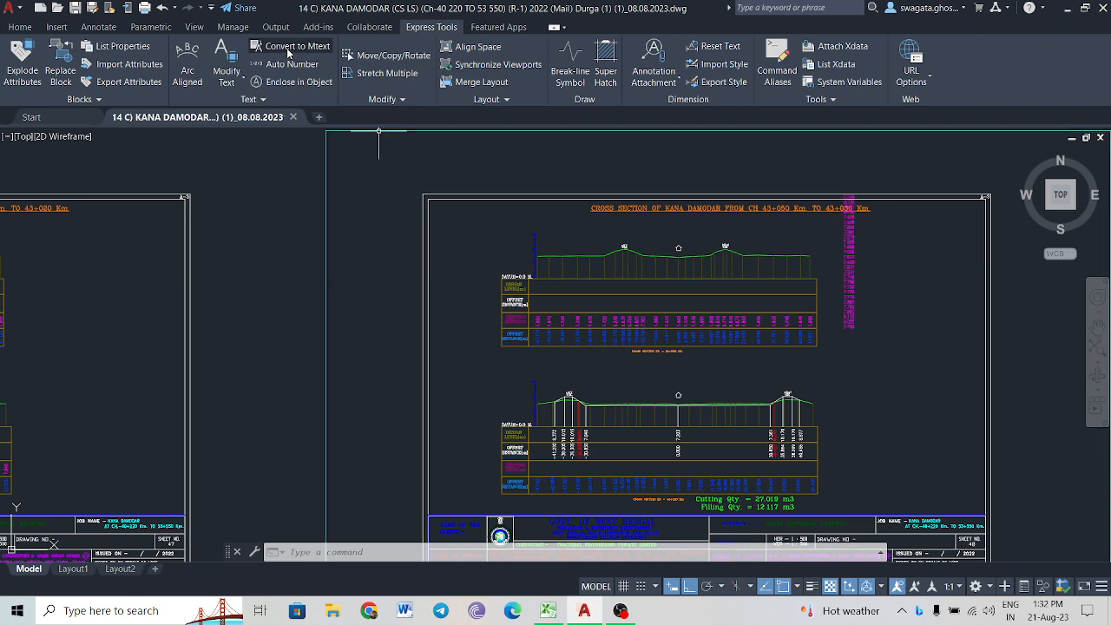
{"action": "scroll", "coordinate": [899, 234], "scroll_direction": "up", "scroll_amount": 5}
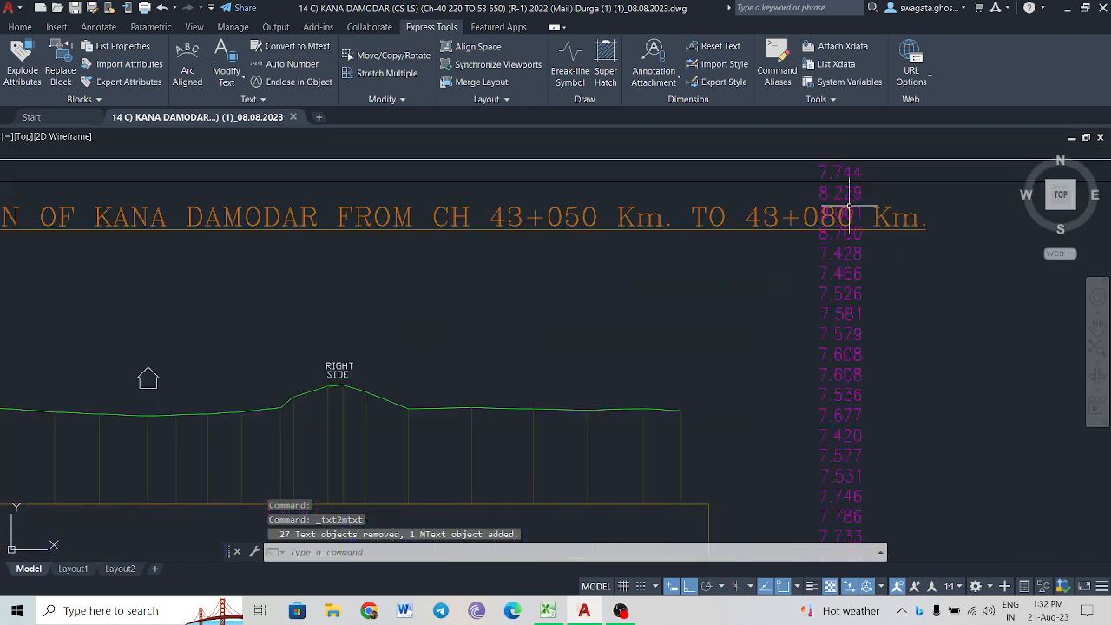
{"action": "scroll", "coordinate": [865, 244], "scroll_direction": "down", "scroll_amount": 3}
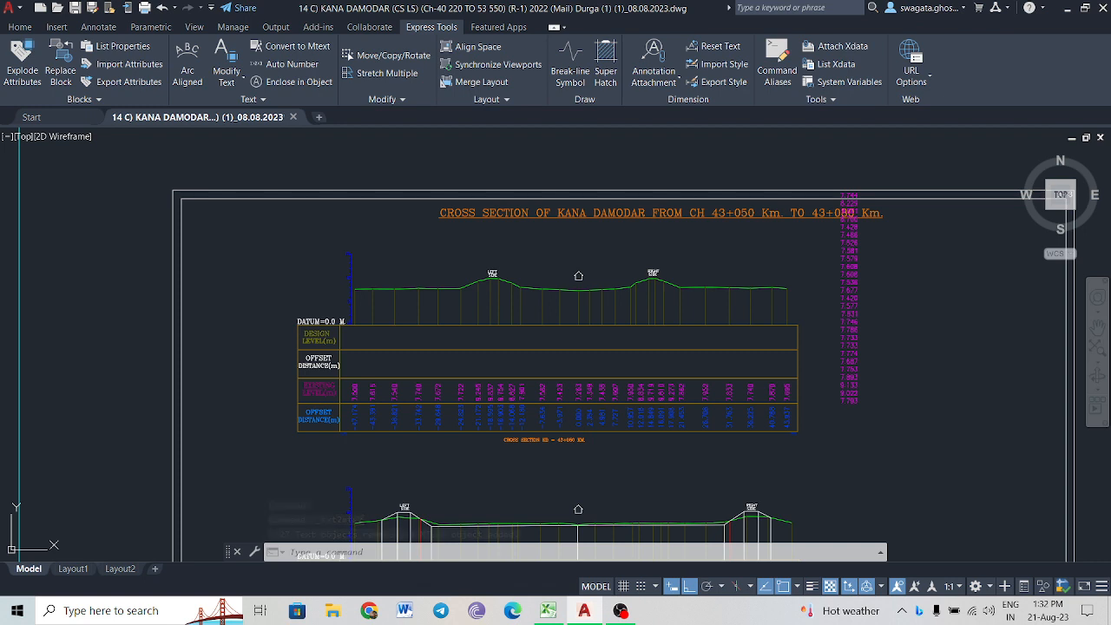
Copy the entire contents of the existing-level multiline text and paste them into cell C16 of the Excel worksheet.
{"action": "left_click", "coordinate": [830, 175]}
{"action": "left_click", "coordinate": [907, 378]}
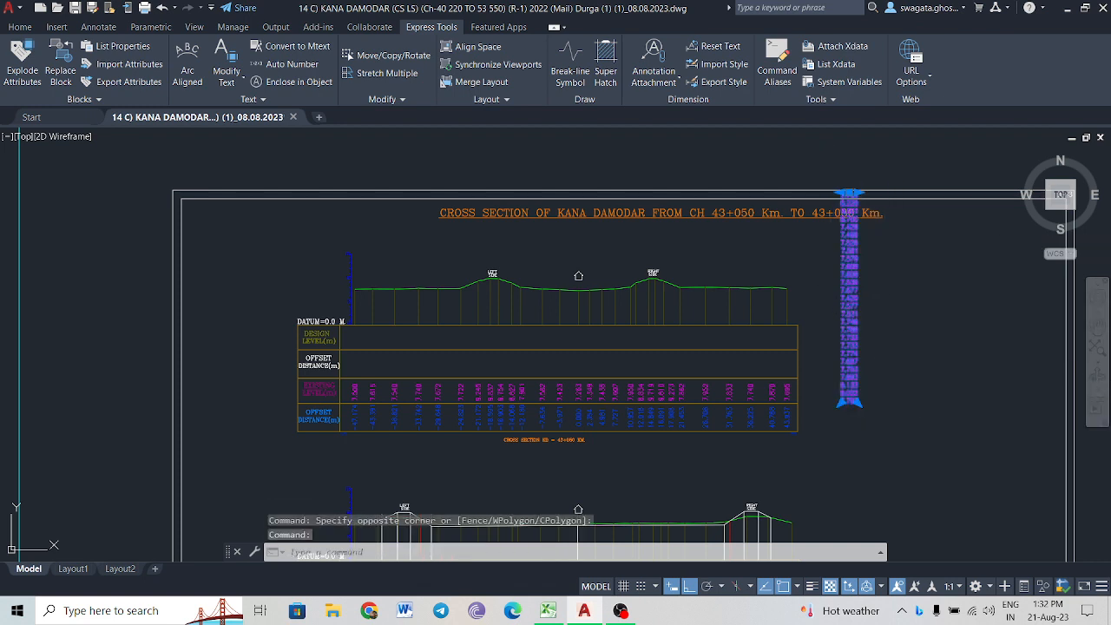
{"action": "double_click", "coordinate": [848, 273]}
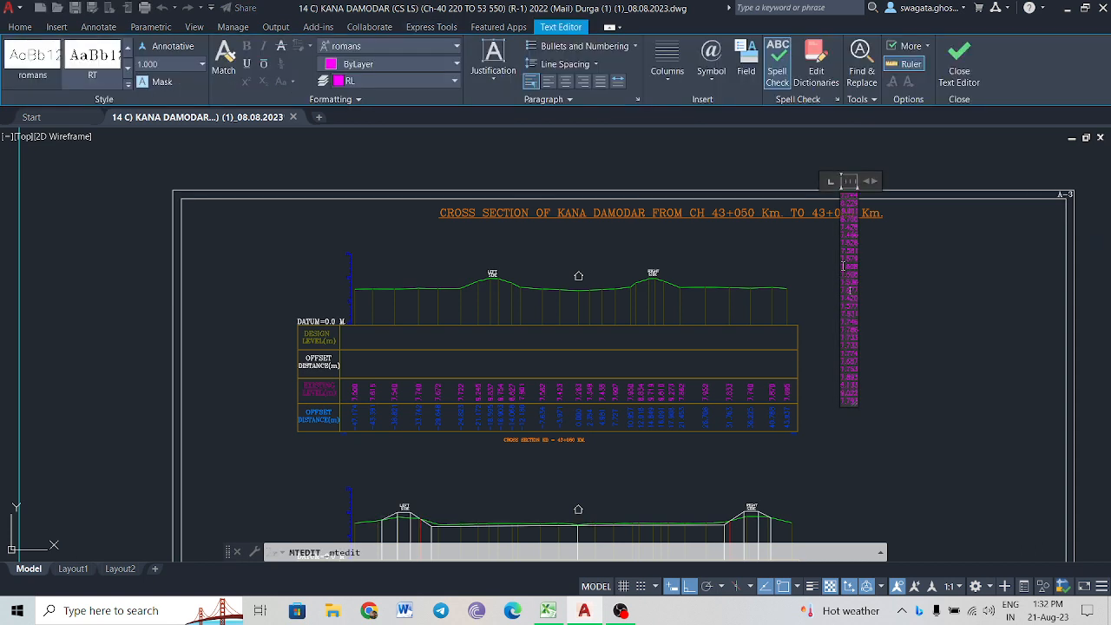
{"action": "key", "text": "ctrl+a"}
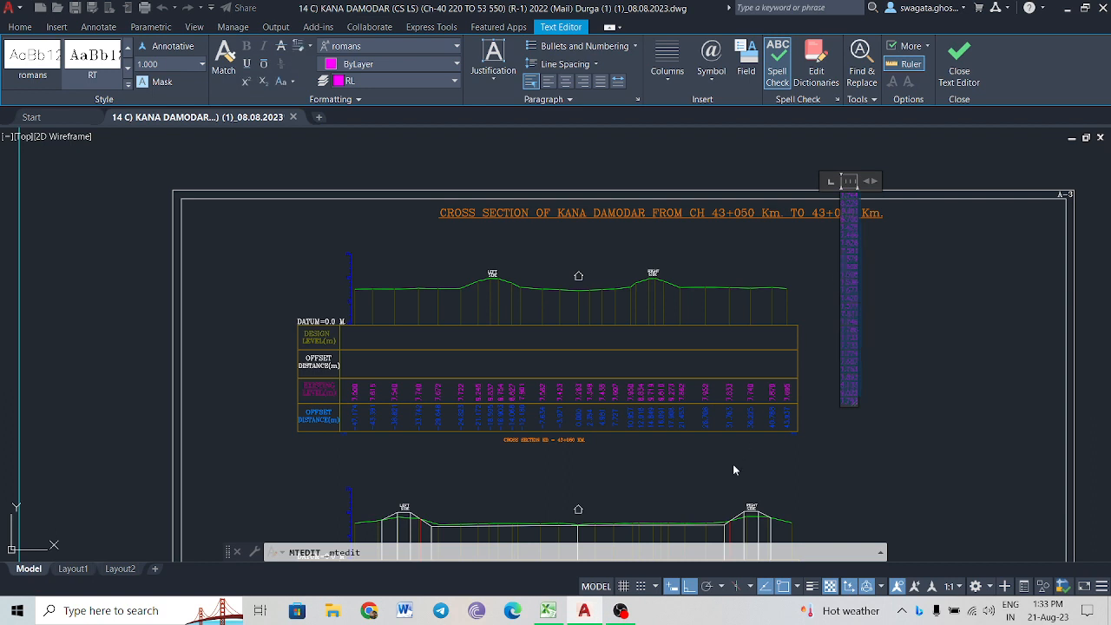
{"action": "left_click", "coordinate": [555, 610]}
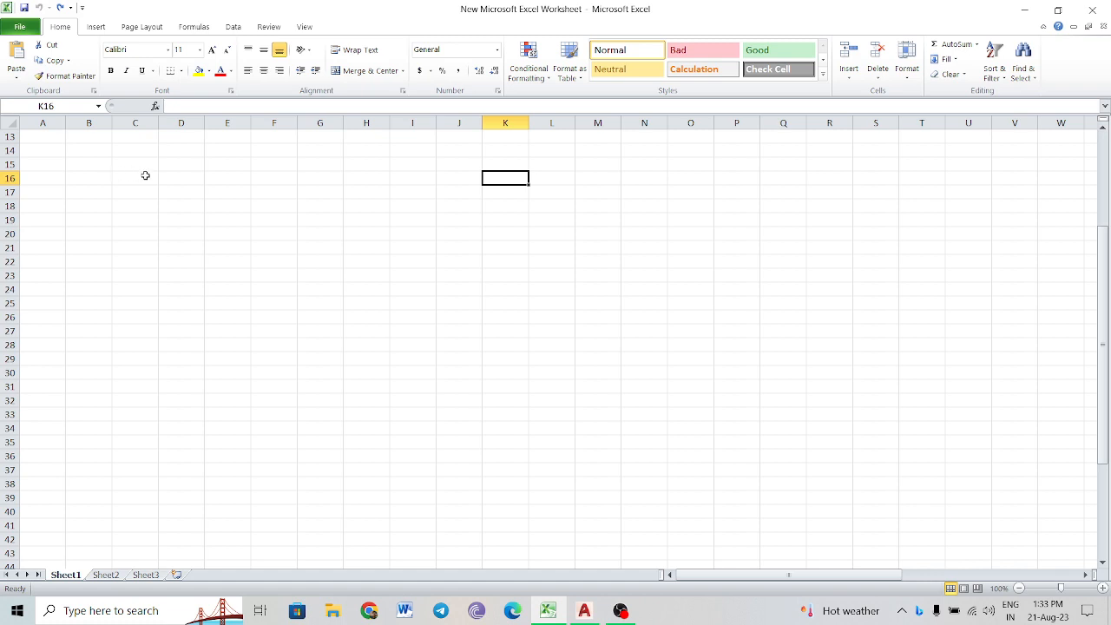
{"action": "left_click", "coordinate": [141, 179]}
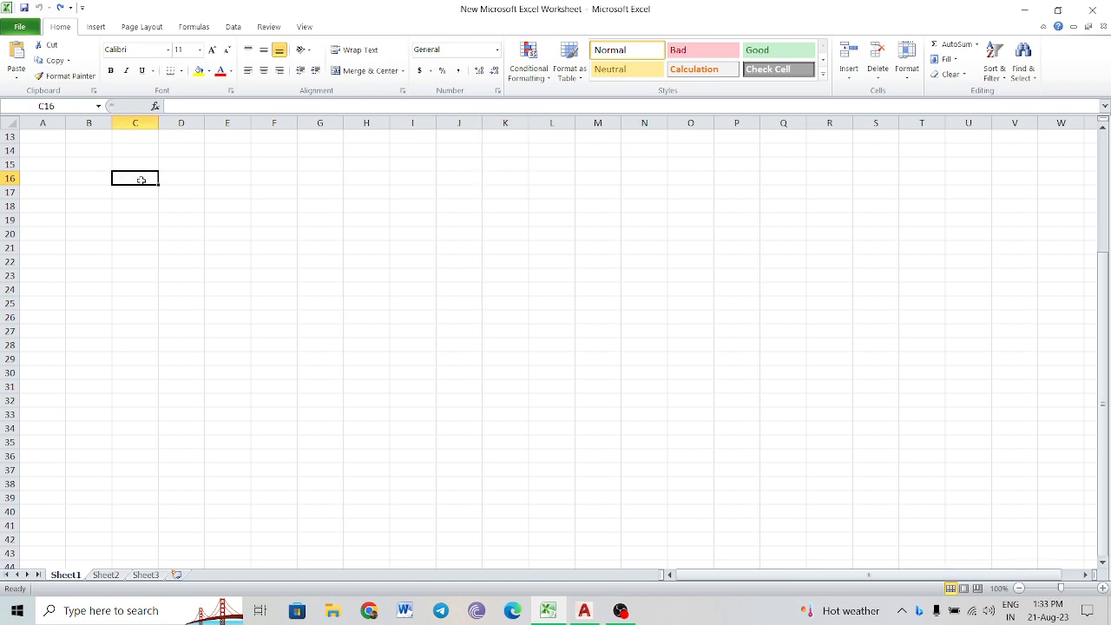
{"action": "type", "text": "7.744 8.229 9.001 8.700 7.428 7.466 7.526 7.581 7.579 7.608 7.608 7.536 7.677 7.420 7.577 7.531 7.746 7.786 7.733 7.733 7.774 7.687 7.753 7.893 9.133 9.022 7.793"}
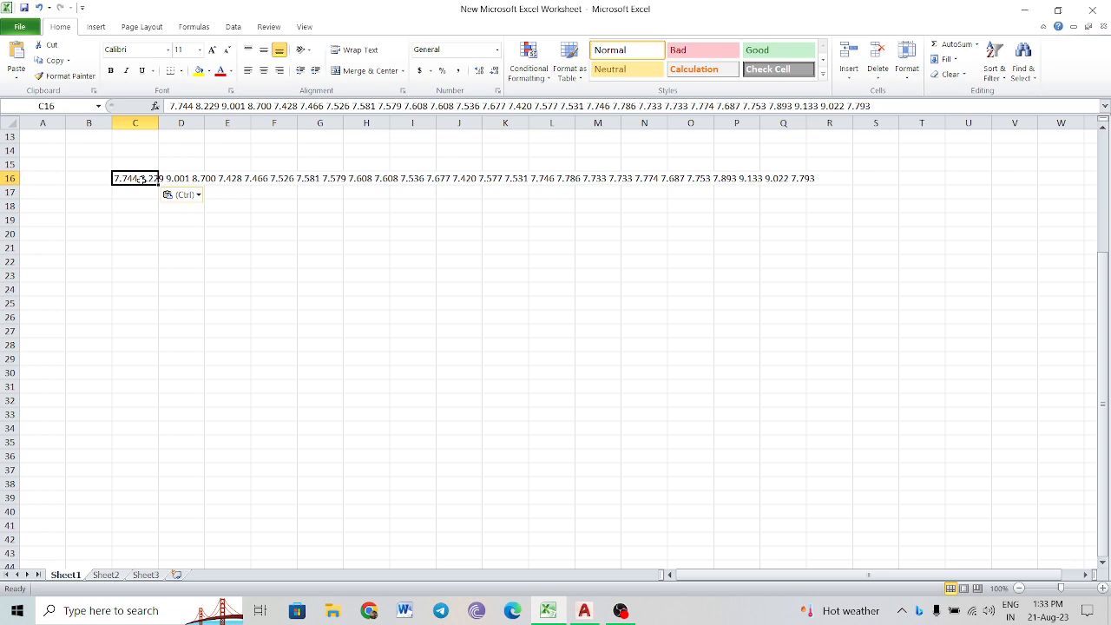
Split cell C16 with fixed-width Text to Columns, formatting the first column as Text, and convert C16 to a number.
{"action": "left_click", "coordinate": [234, 27]}
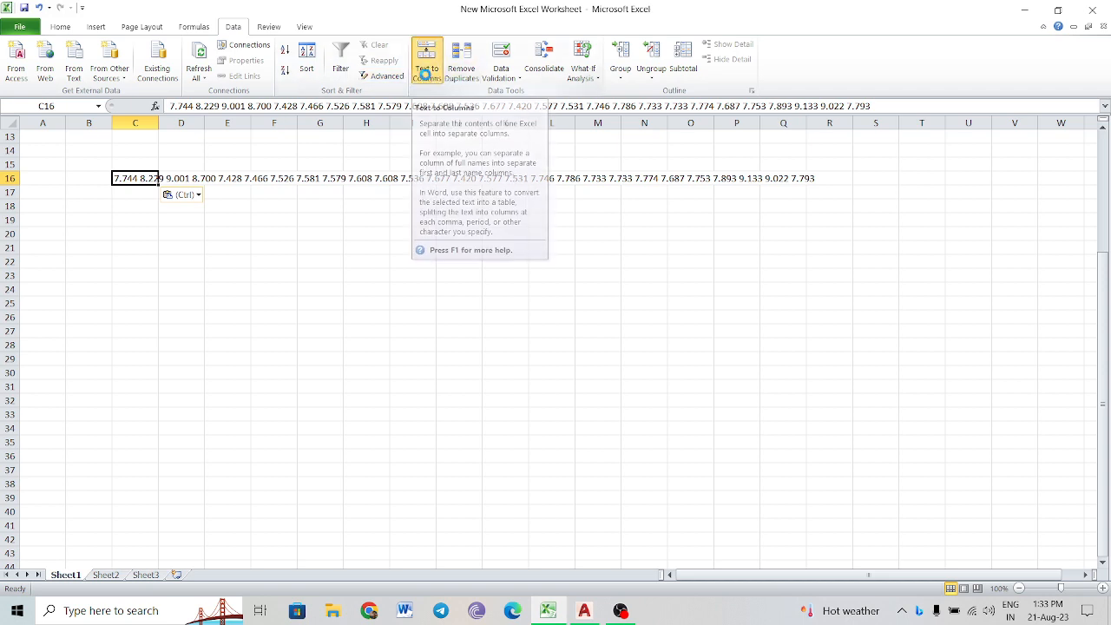
{"action": "left_click", "coordinate": [427, 79]}
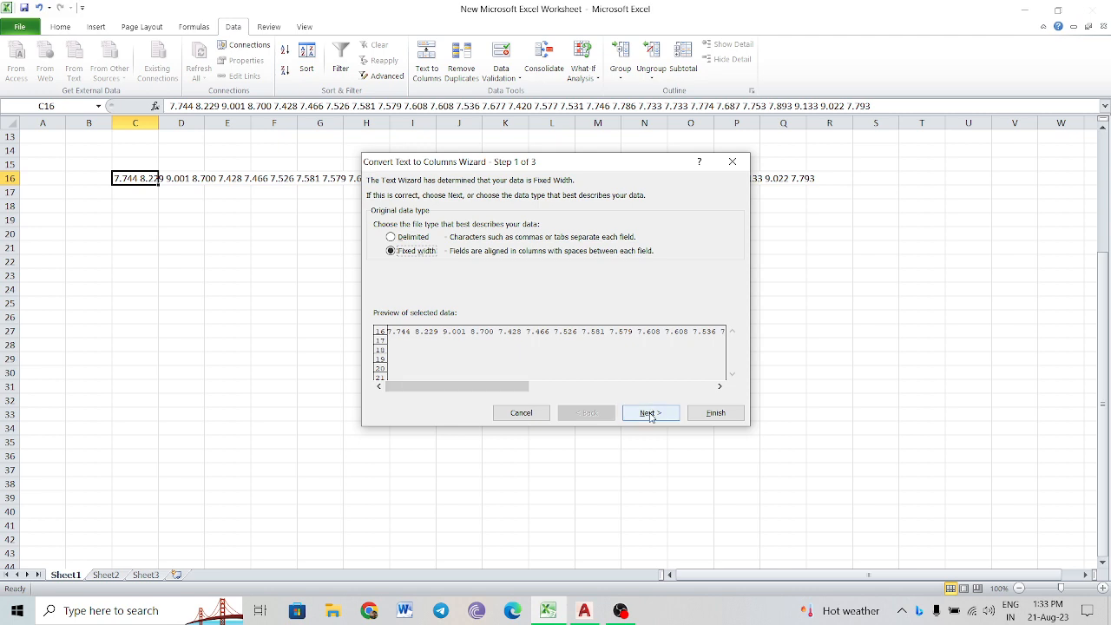
{"action": "left_click", "coordinate": [650, 413]}
{"action": "left_click", "coordinate": [650, 413]}
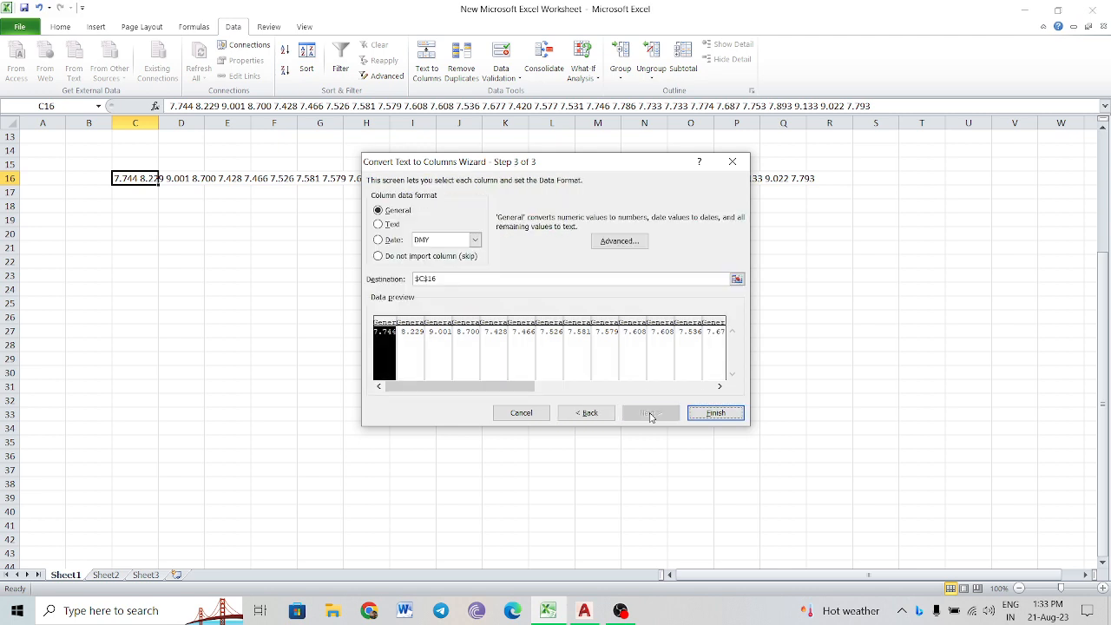
{"action": "left_click", "coordinate": [379, 224]}
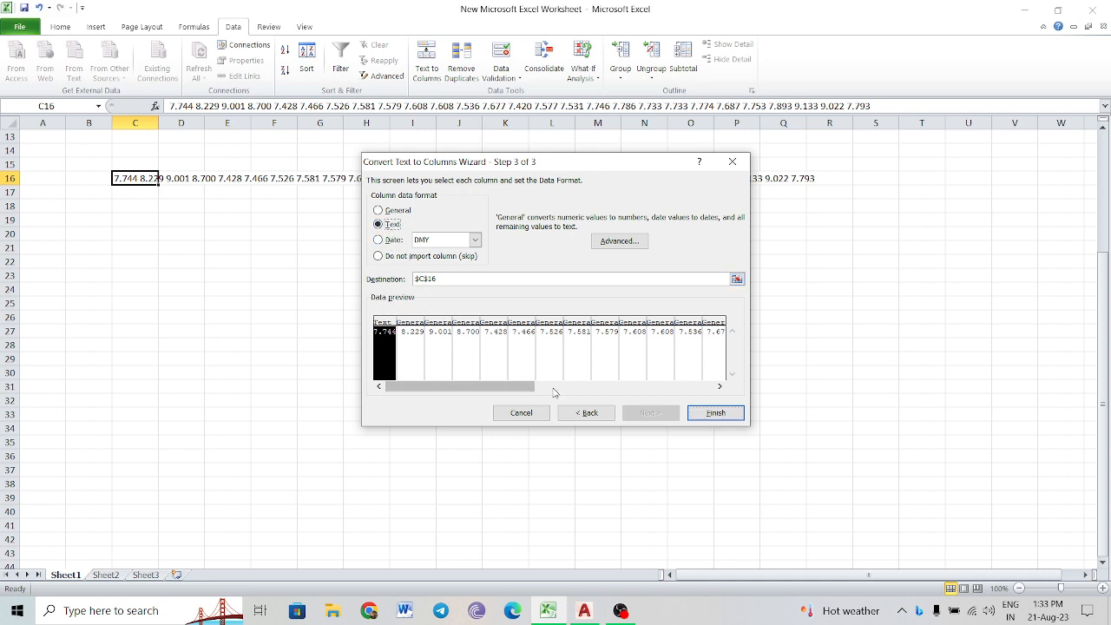
{"action": "left_click", "coordinate": [714, 412]}
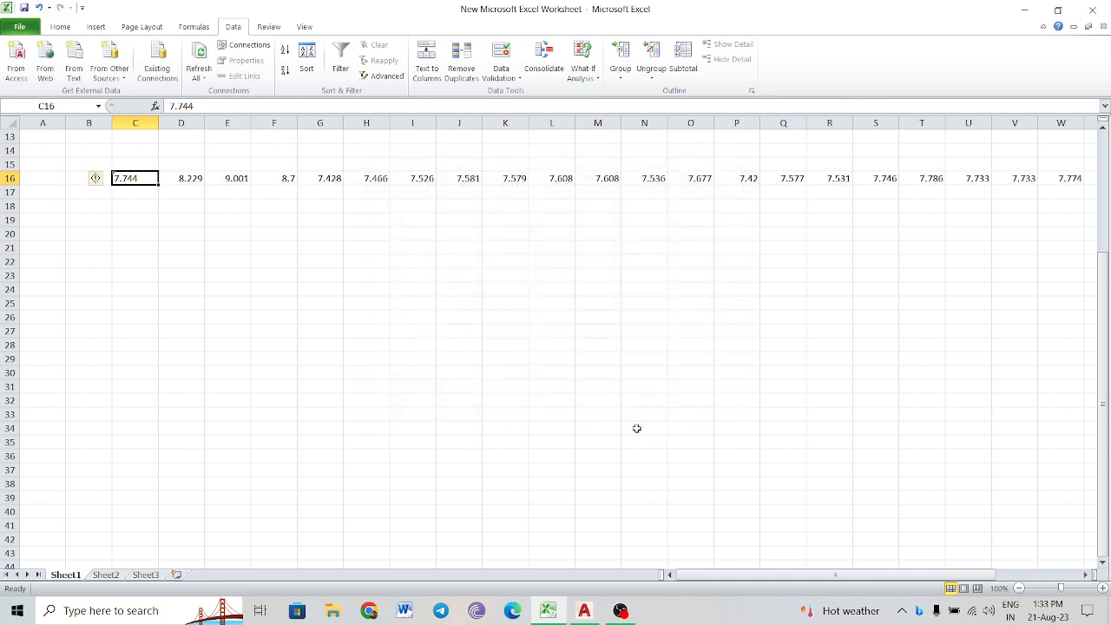
{"action": "left_click", "coordinate": [97, 179]}
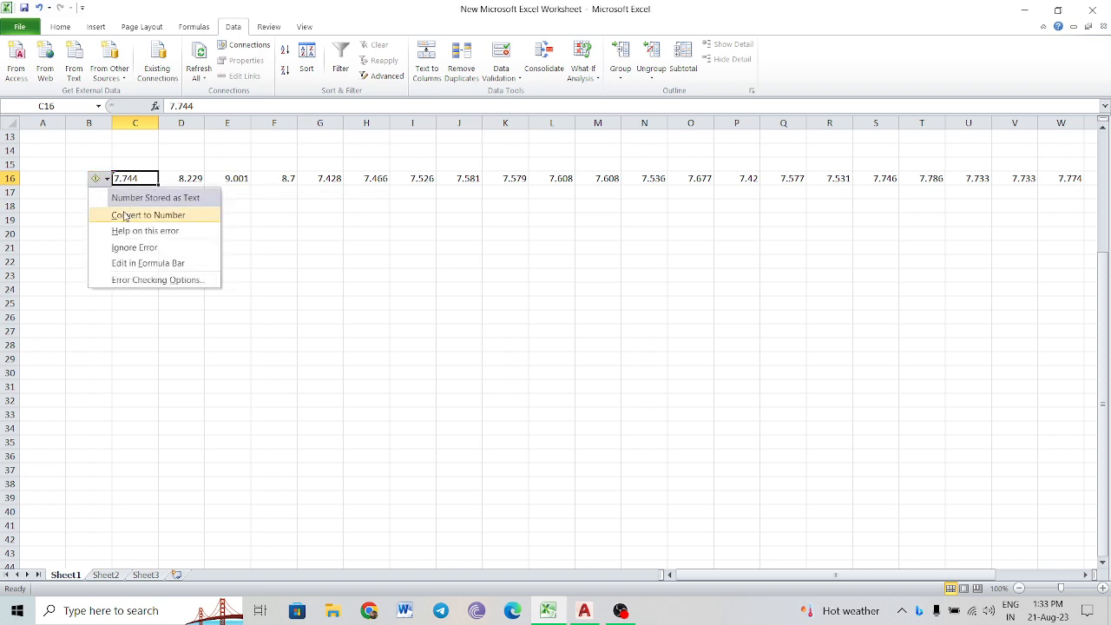
{"action": "left_click", "coordinate": [148, 215]}
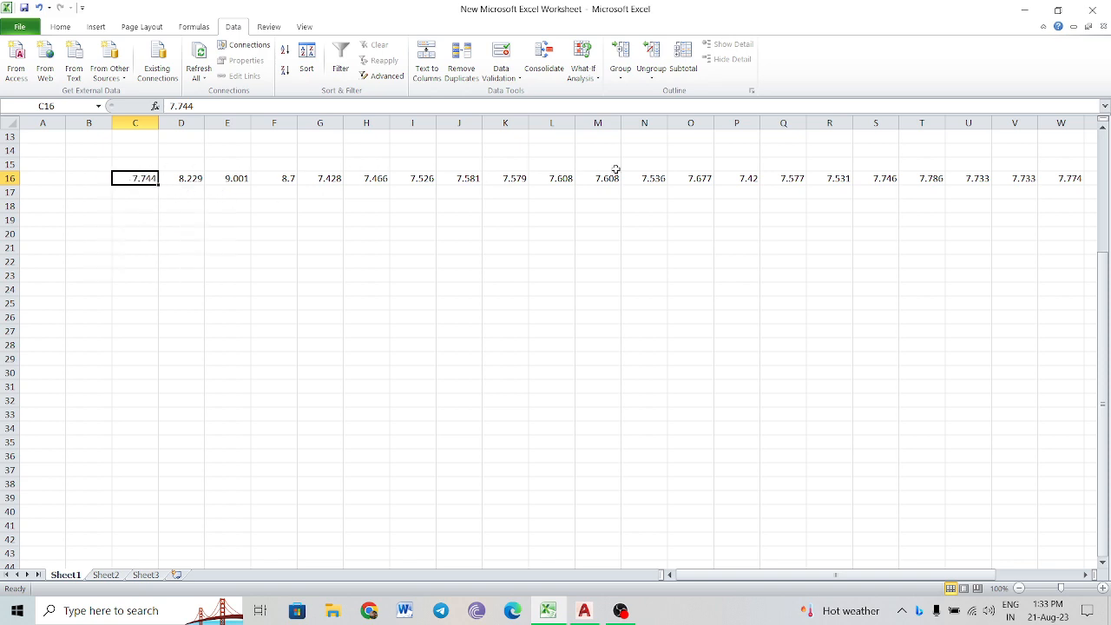
Copy the existing-level values in C16:AC16 and paste them transposed into a column starting at cell S19 with Paste Special.
{"action": "left_click_drag", "start_coordinate": [785, 576], "coordinate": [755, 569]}
{"action": "left_click_drag", "start_coordinate": [139, 177], "coordinate": [983, 180]}
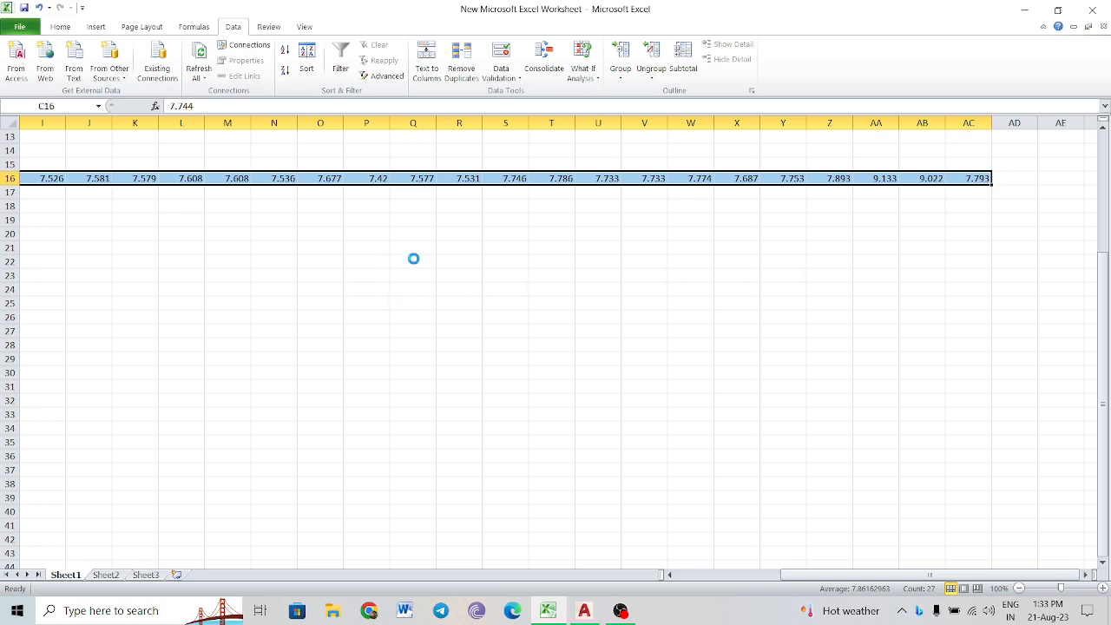
{"action": "key", "text": "ctrl+c"}
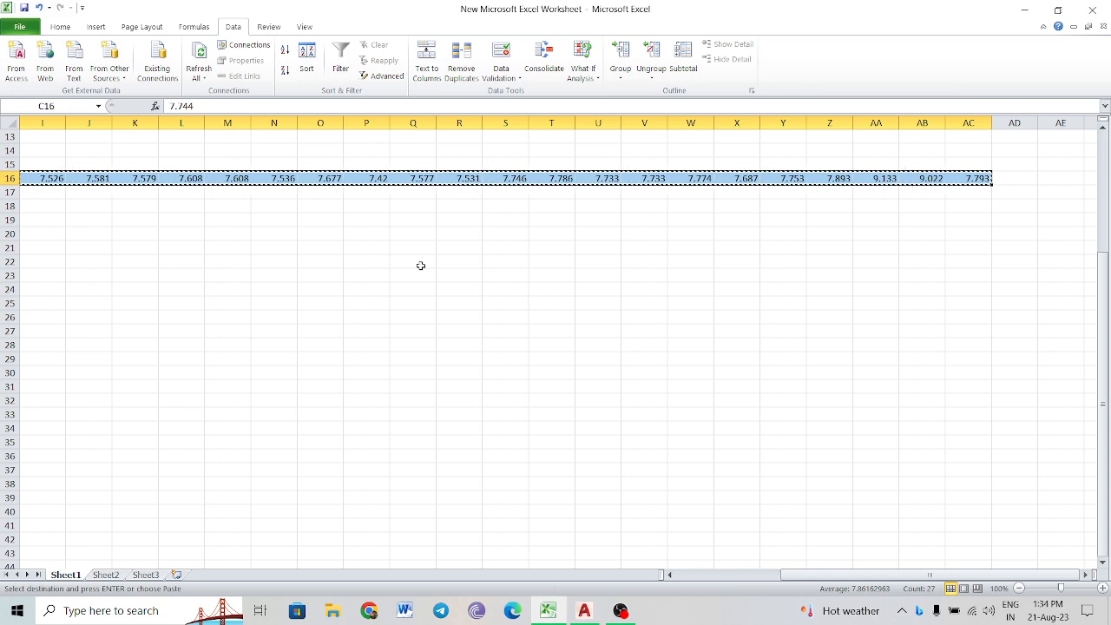
{"action": "left_click", "coordinate": [509, 222]}
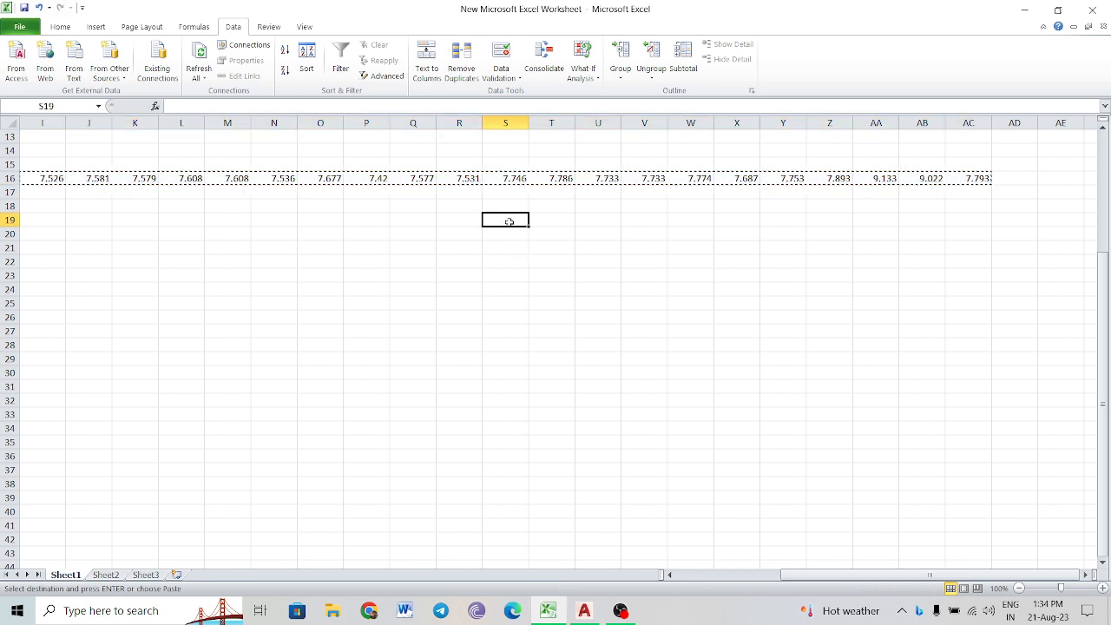
{"action": "right_click", "coordinate": [510, 224]}
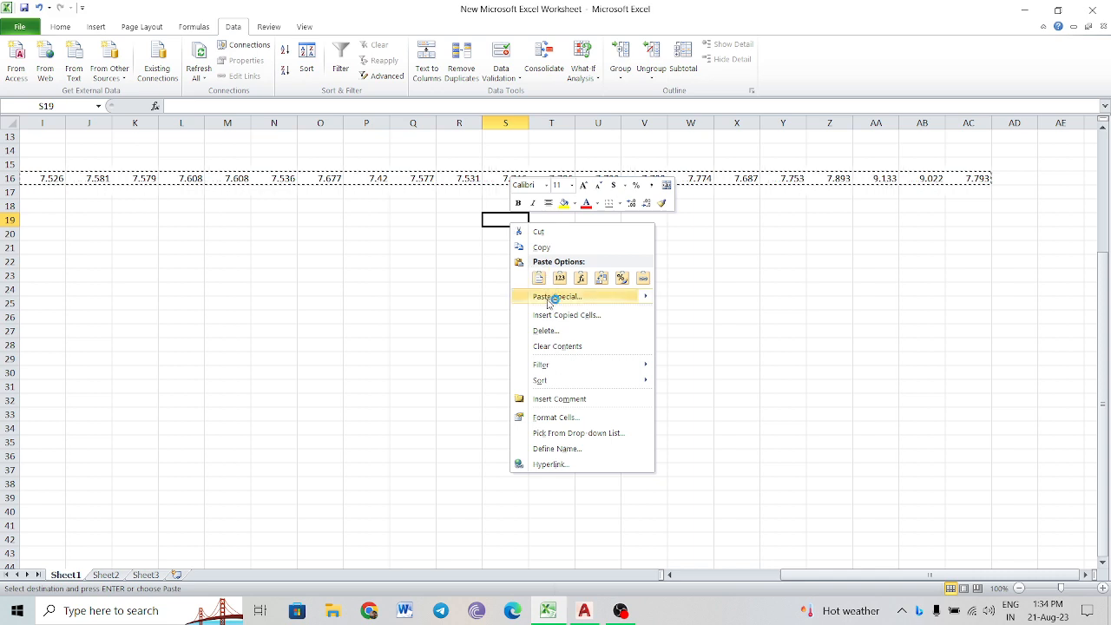
{"action": "mouse_move", "coordinate": [552, 303]}
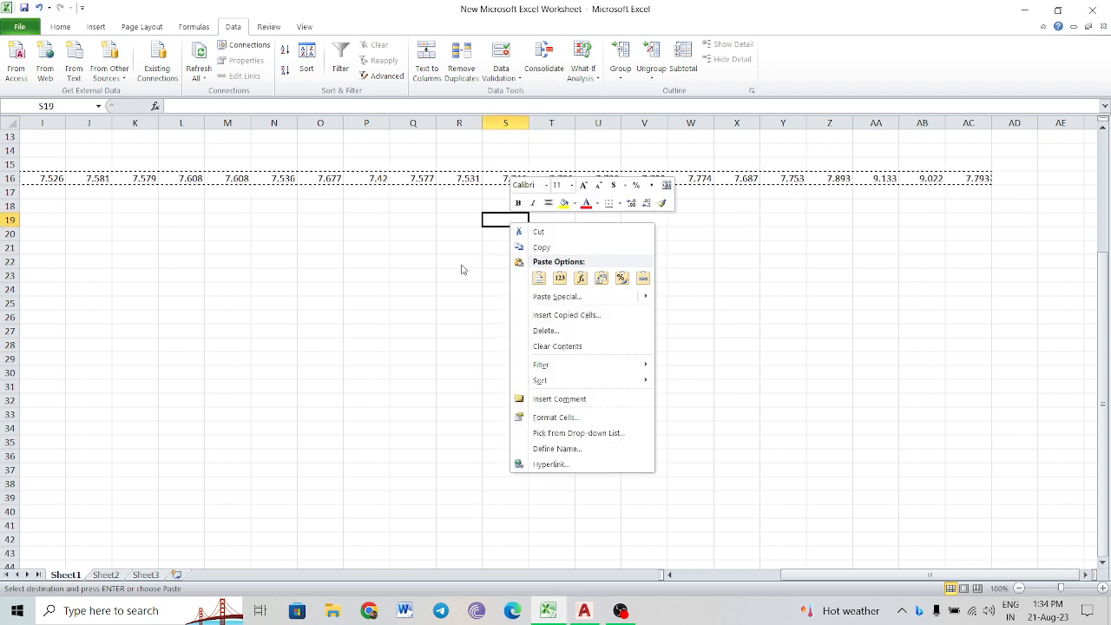
{"action": "left_click", "coordinate": [584, 297]}
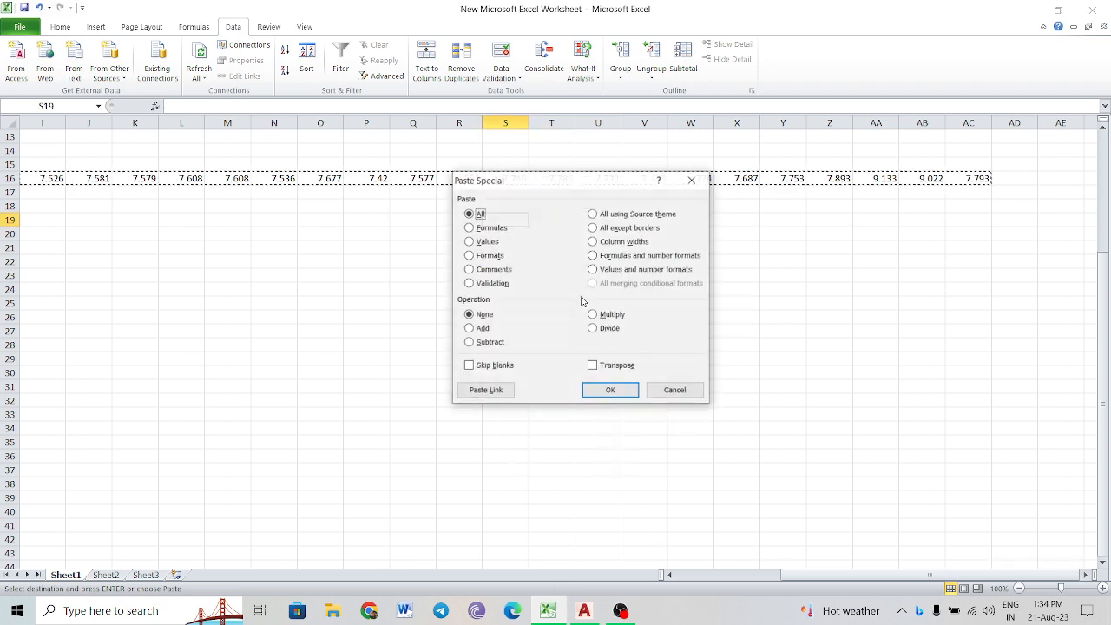
{"action": "left_click", "coordinate": [625, 365]}
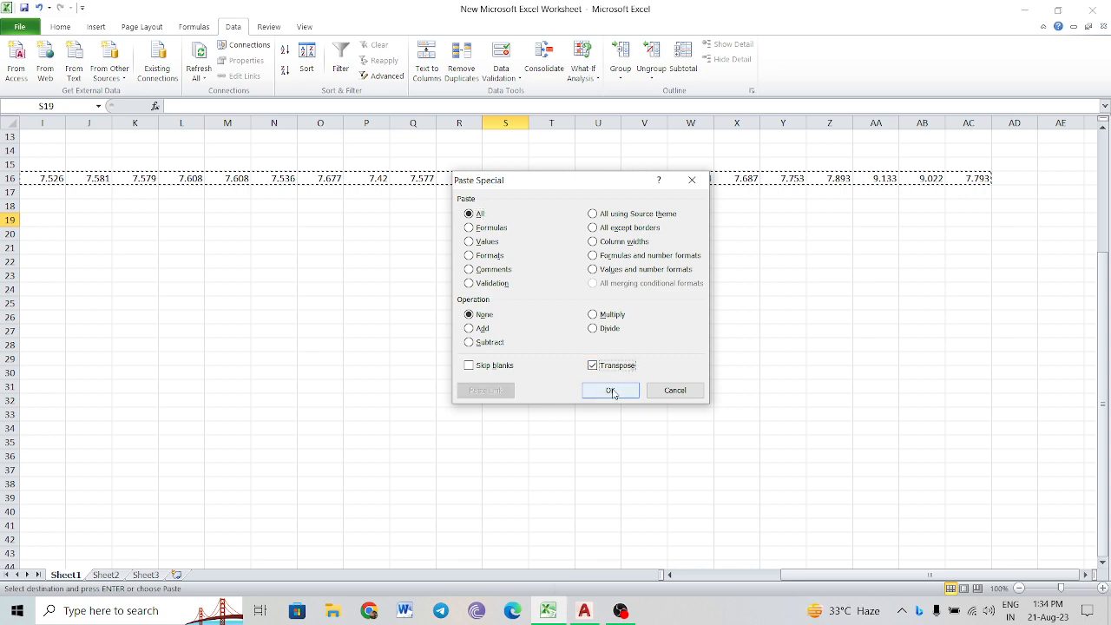
{"action": "left_click", "coordinate": [613, 390]}
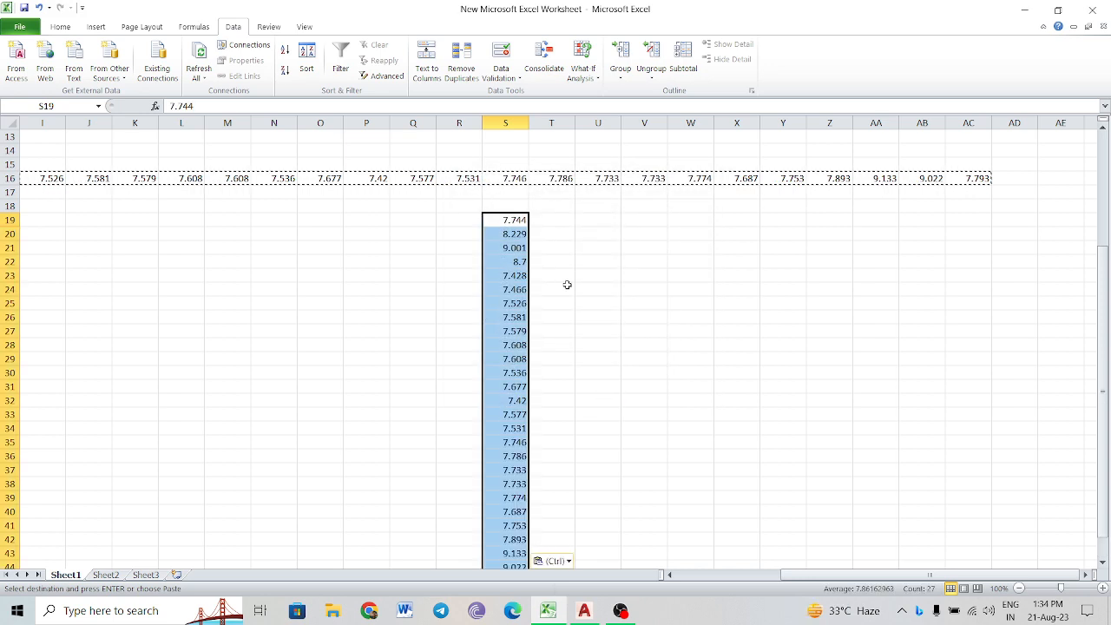
{"action": "key", "text": "Escape"}
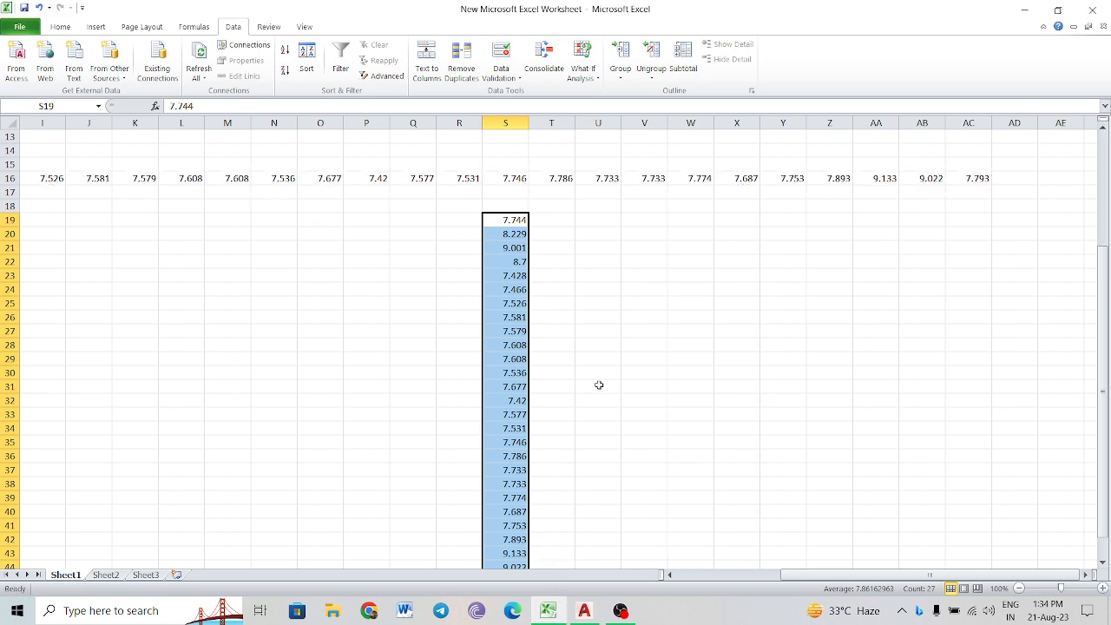
Clear the original horizontal row of existing-level values from cells C16 to AC16.
{"action": "left_click_drag", "start_coordinate": [54, 176], "coordinate": [976, 175]}
{"action": "key", "text": "Delete"}
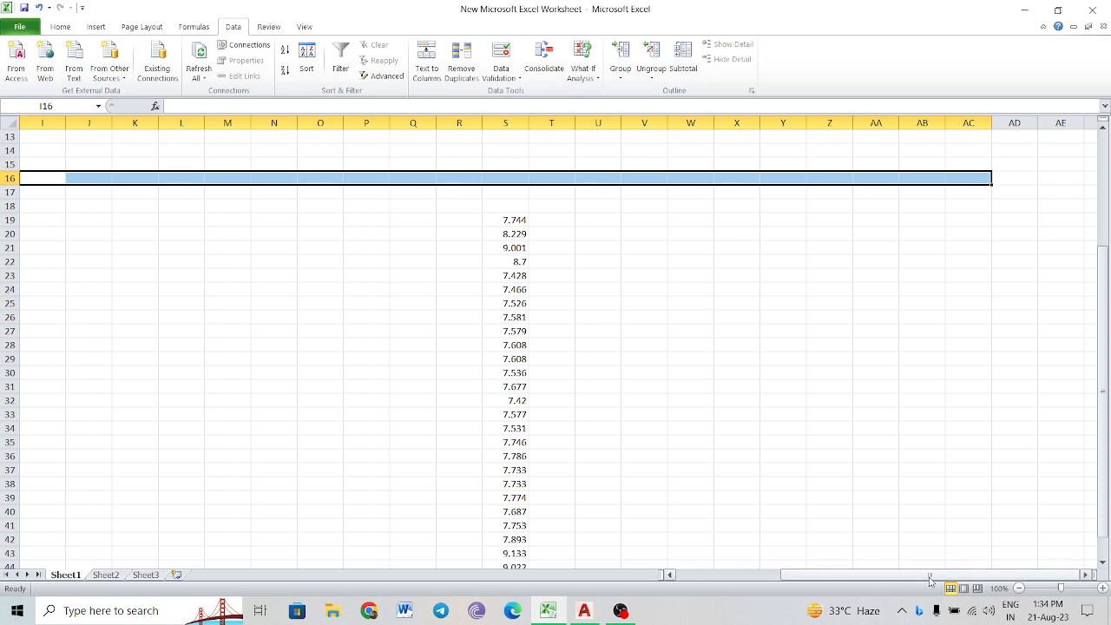
{"action": "left_click_drag", "start_coordinate": [930, 579], "coordinate": [666, 581]}
{"action": "left_click_drag", "start_coordinate": [151, 177], "coordinate": [379, 177]}
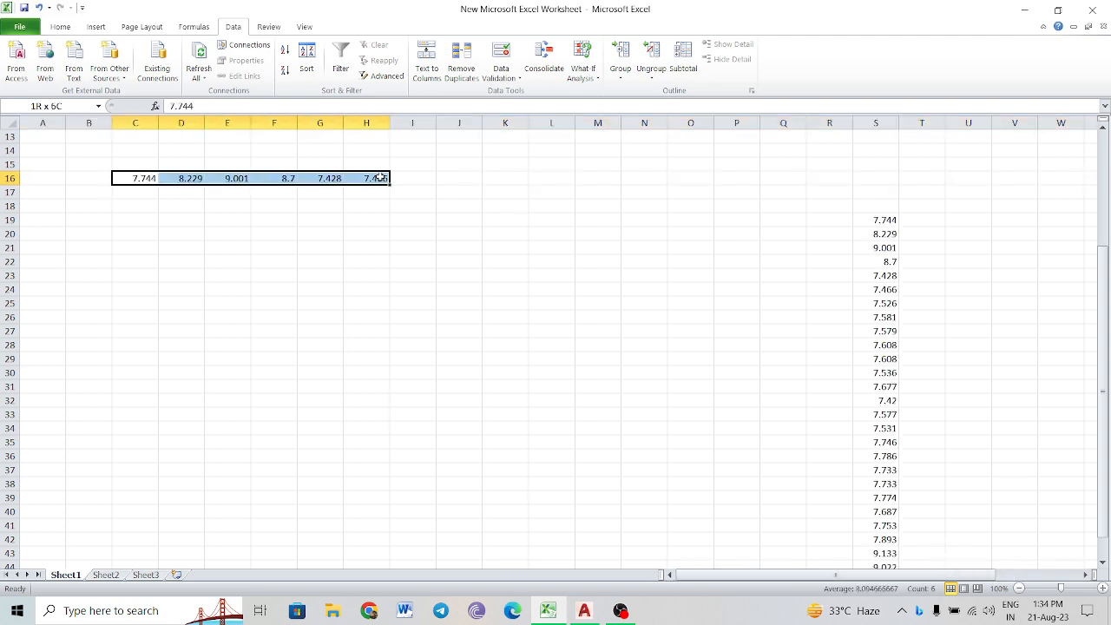
{"action": "key", "text": "Delete"}
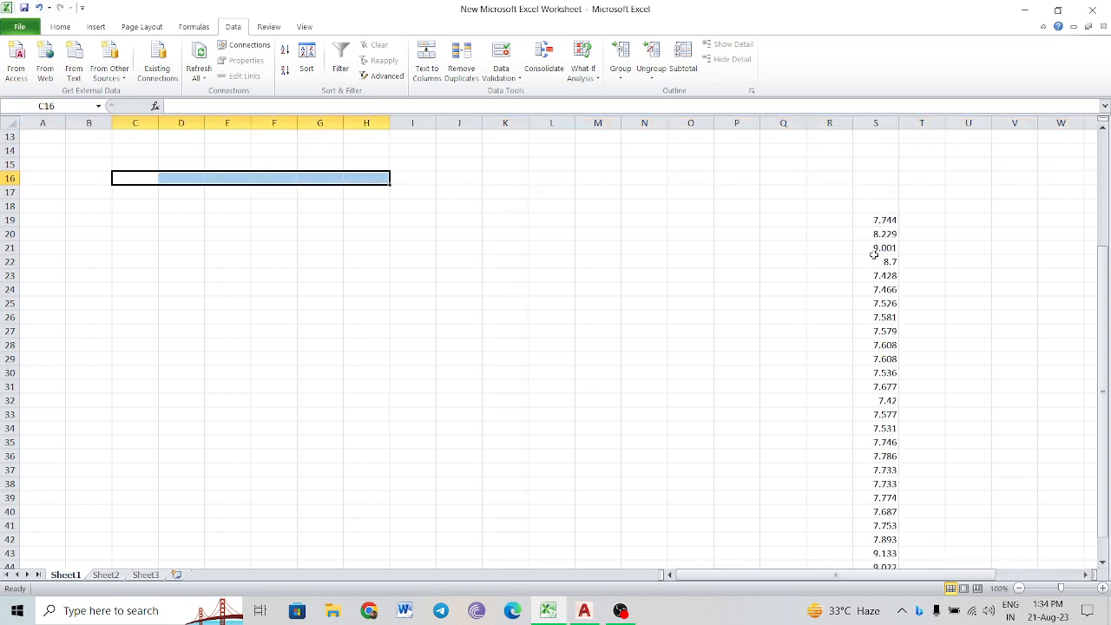
{"action": "scroll", "coordinate": [886, 294], "scroll_direction": "down", "scroll_amount": 1}
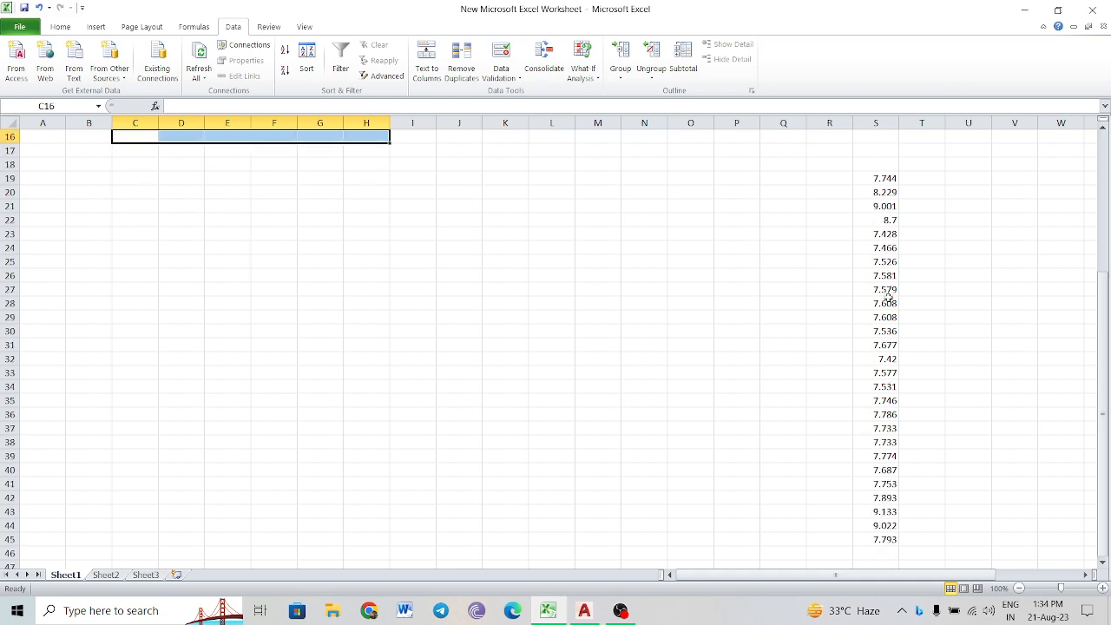
Switch to AutoCAD, leave the multiline text editor, and undo the Mtext conversion and rotation of the existing-level values.
{"action": "left_click", "coordinate": [584, 608]}
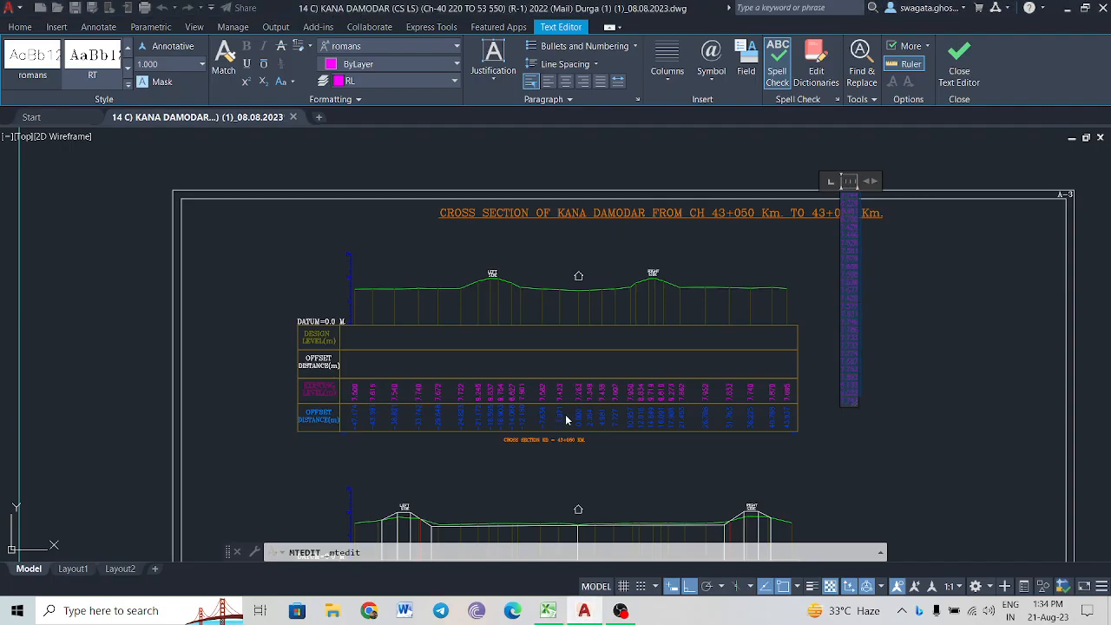
{"action": "key", "text": "Escape"}
{"action": "key", "text": "ctrl+z"}
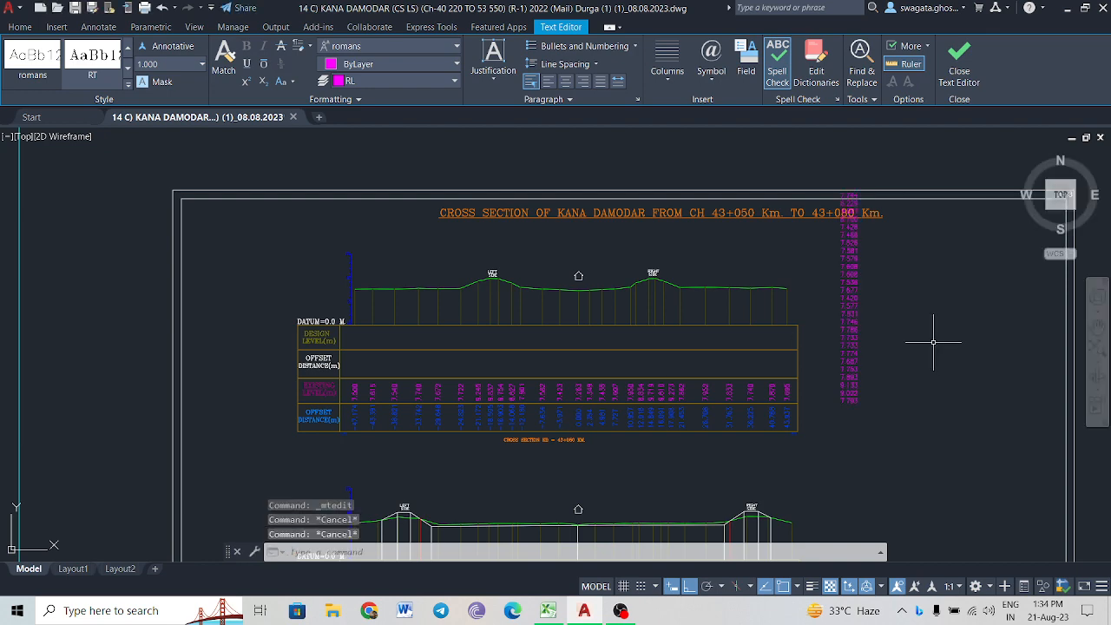
{"action": "key", "text": "ctrl+z"}
{"action": "key", "text": "ctrl+z"}
{"action": "key", "text": "ctrl+z"}
{"action": "key", "text": "ctrl+z"}
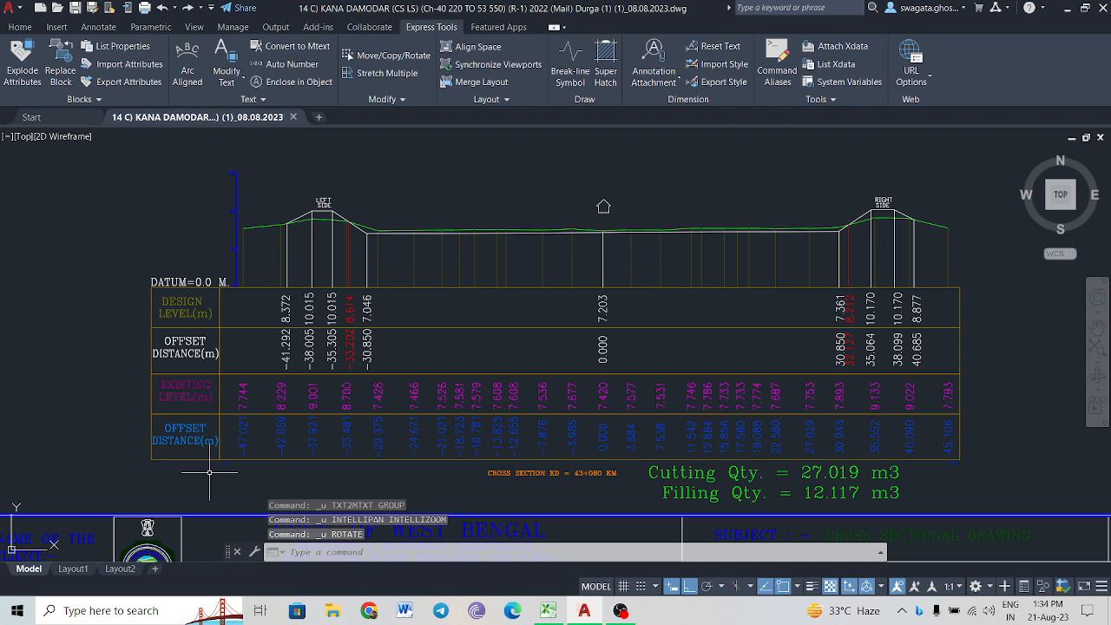
Rotate the lower OFFSET DISTANCE values of the 43+080 section about a point beside the table into a vertical column of horizontally readable text.
{"action": "scroll", "coordinate": [212, 462], "scroll_direction": "up", "scroll_amount": 2}
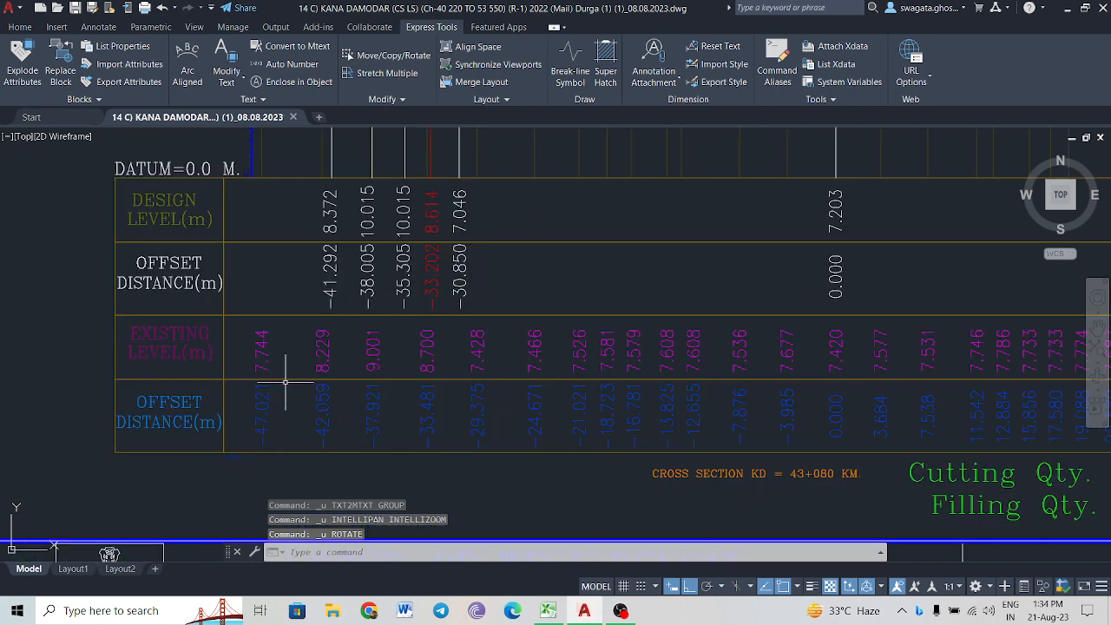
{"action": "left_click", "coordinate": [236, 376]}
{"action": "scroll", "coordinate": [910, 456], "scroll_direction": "down", "scroll_amount": 2}
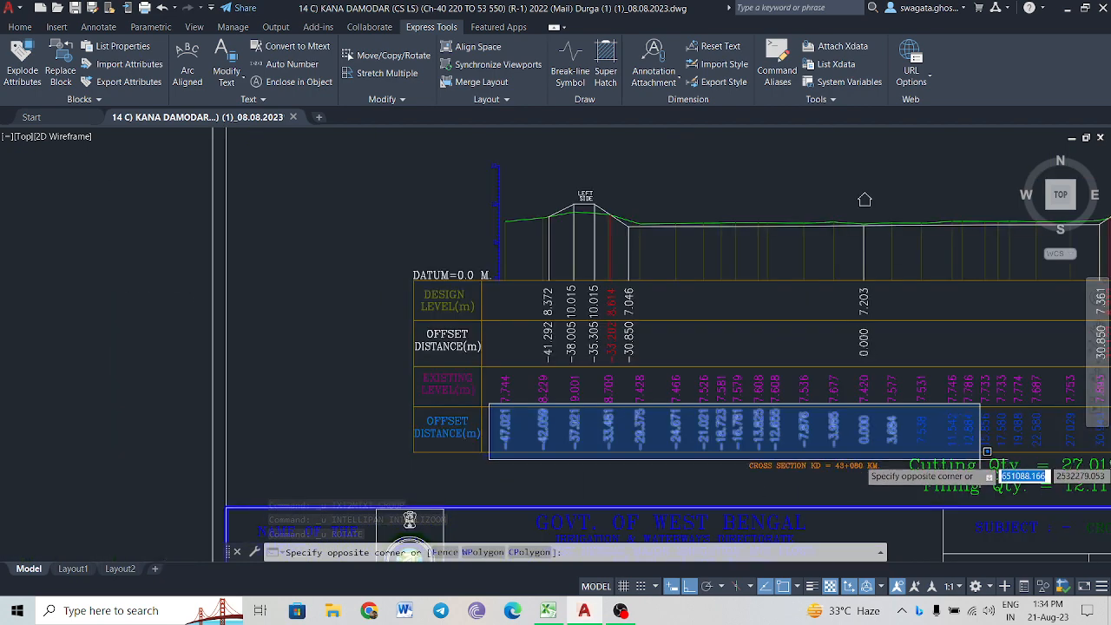
{"action": "middle_click_drag", "start_coordinate": [1005, 454], "coordinate": [625, 465]}
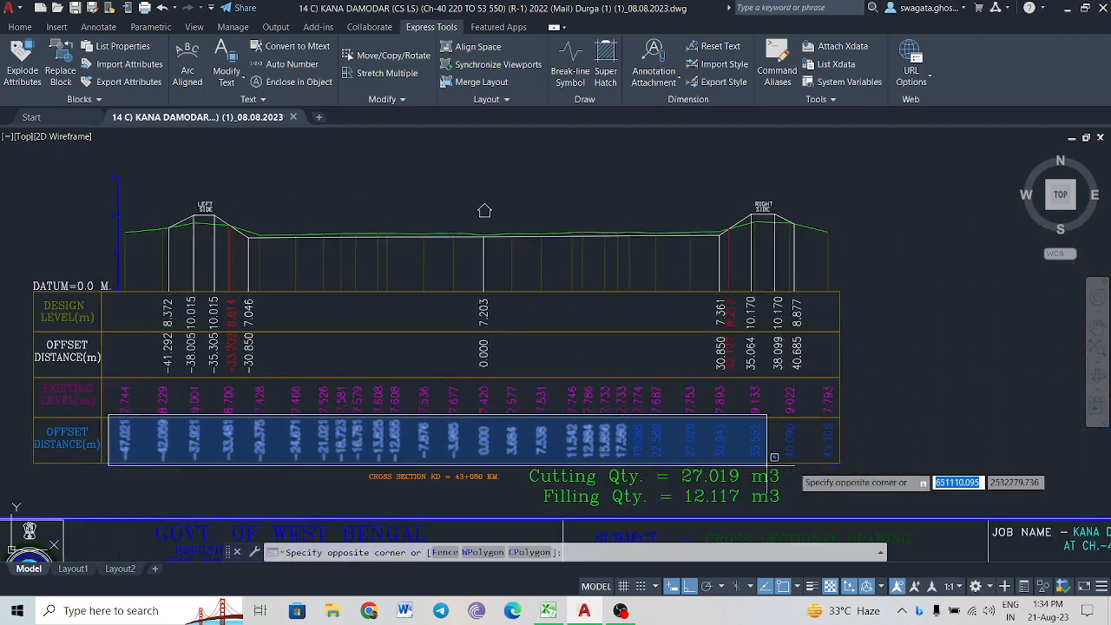
{"action": "left_click", "coordinate": [858, 462]}
{"action": "type", "text": "Ro"}
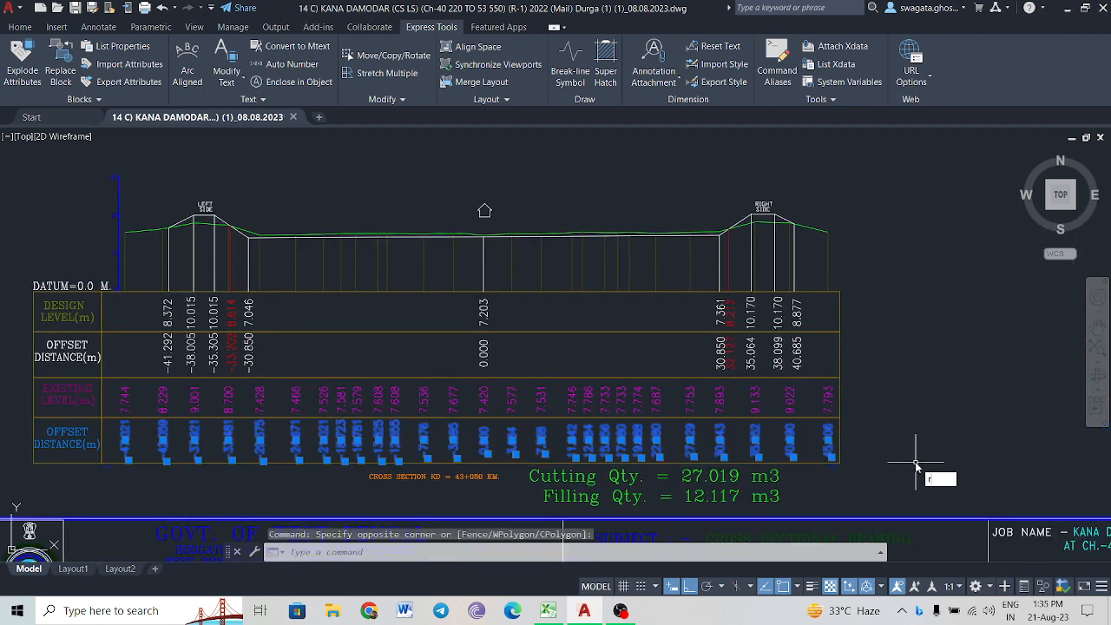
{"action": "key", "text": "Return"}
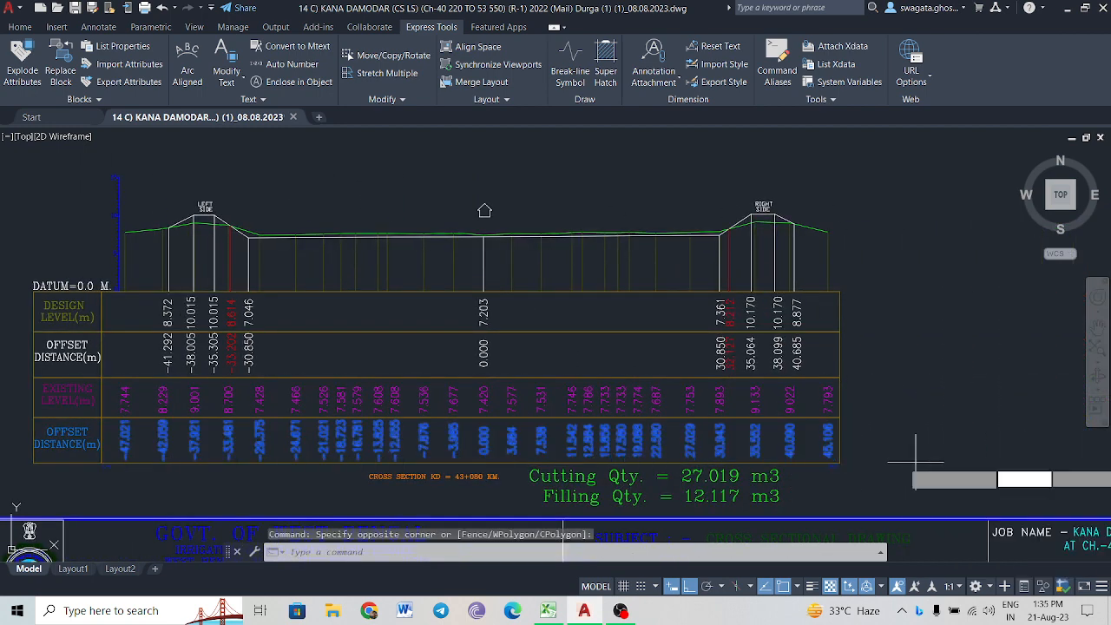
{"action": "left_click", "coordinate": [916, 462]}
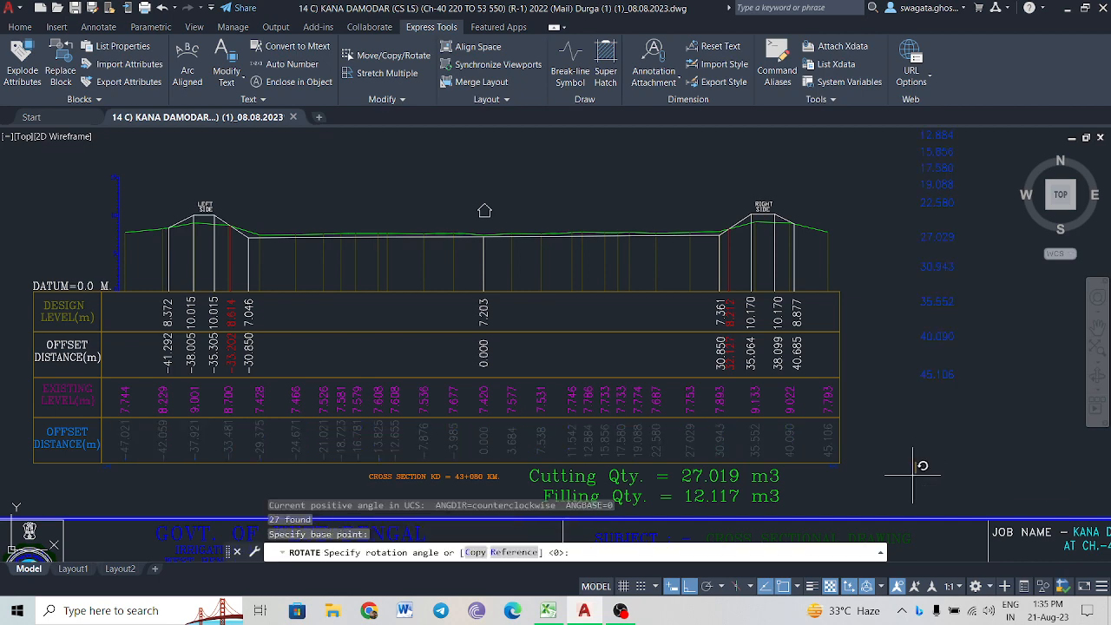
{"action": "left_click", "coordinate": [914, 475]}
Convert the rotated column of offset-distance texts into a single multiline text object with Convert to Mtext.
{"action": "scroll", "coordinate": [916, 400], "scroll_direction": "down", "scroll_amount": 5}
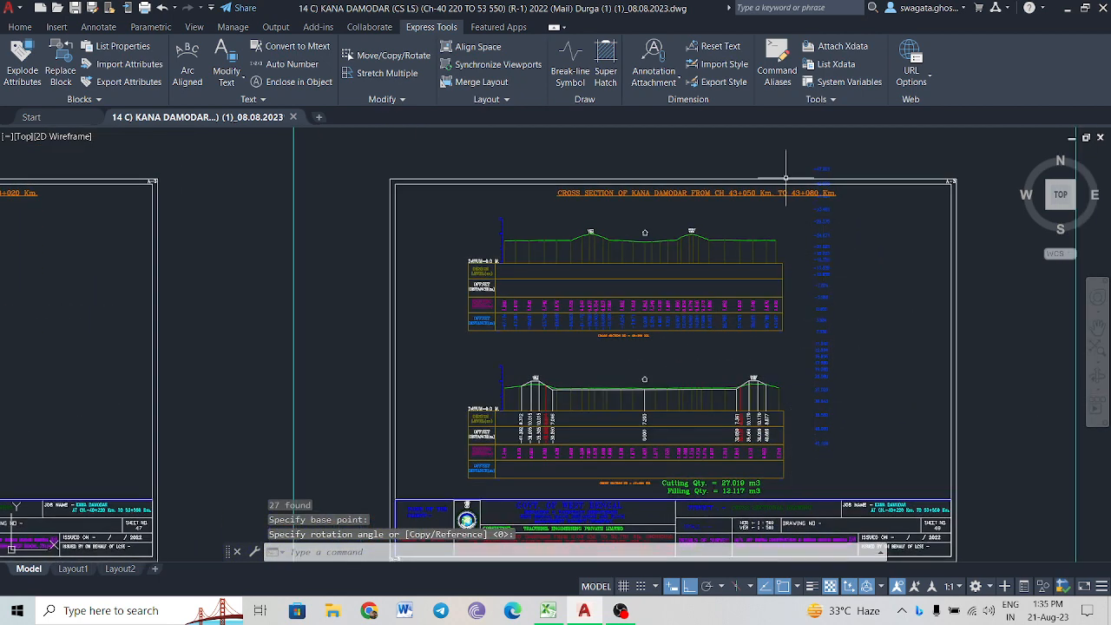
{"action": "left_click", "coordinate": [802, 149]}
{"action": "left_click", "coordinate": [917, 493]}
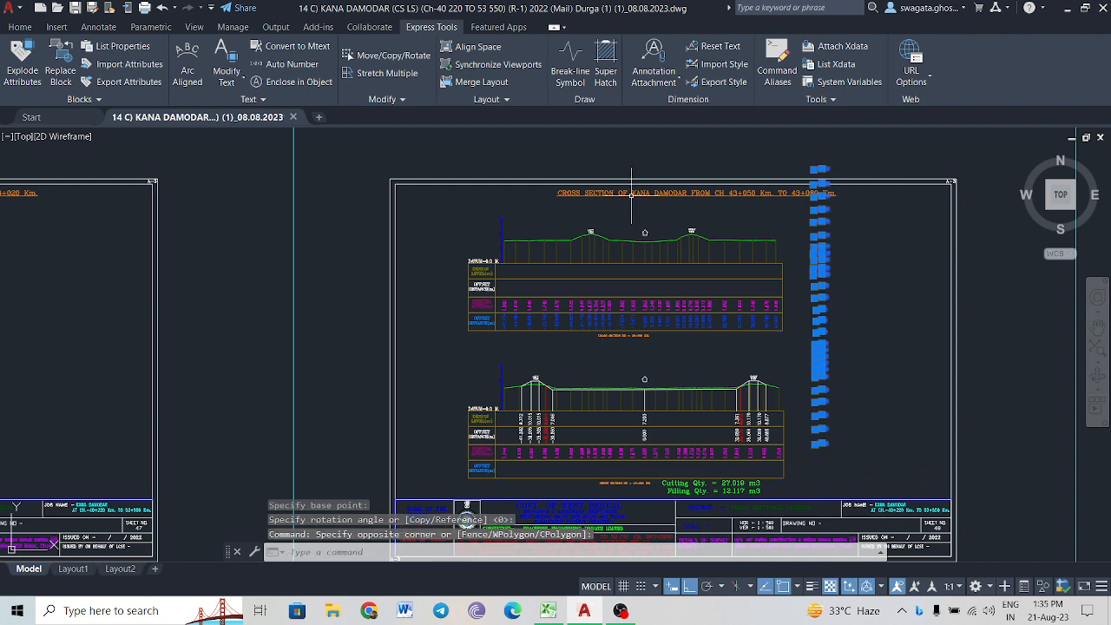
{"action": "left_click", "coordinate": [287, 47]}
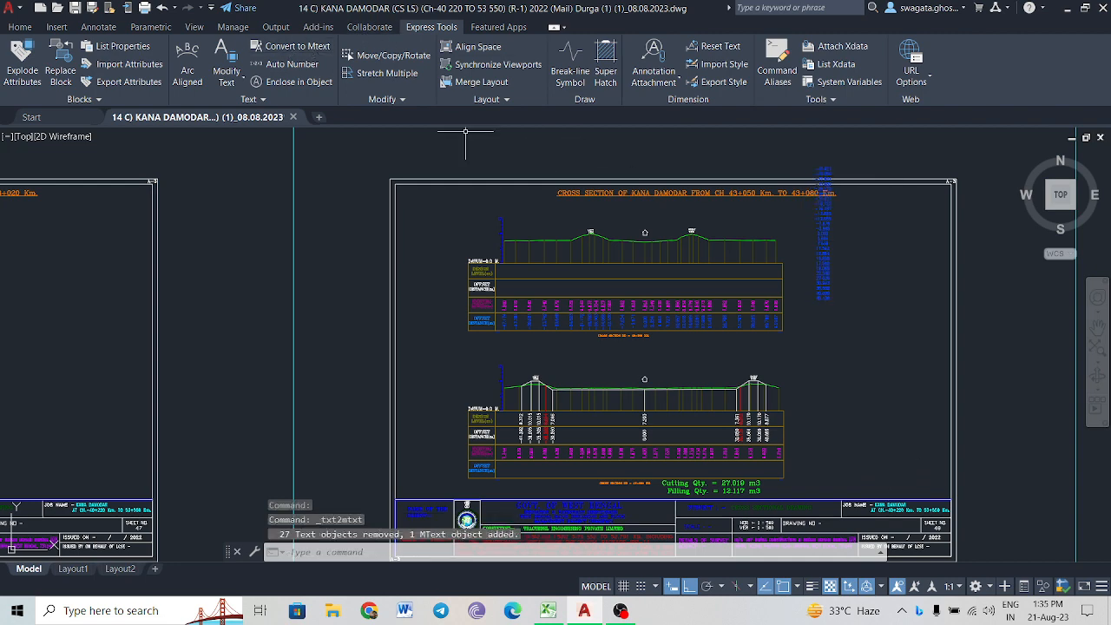
Copy the entire contents of the offset-distance multiline text and paste them into cell H13 of the Excel worksheet.
{"action": "double_click", "coordinate": [822, 246]}
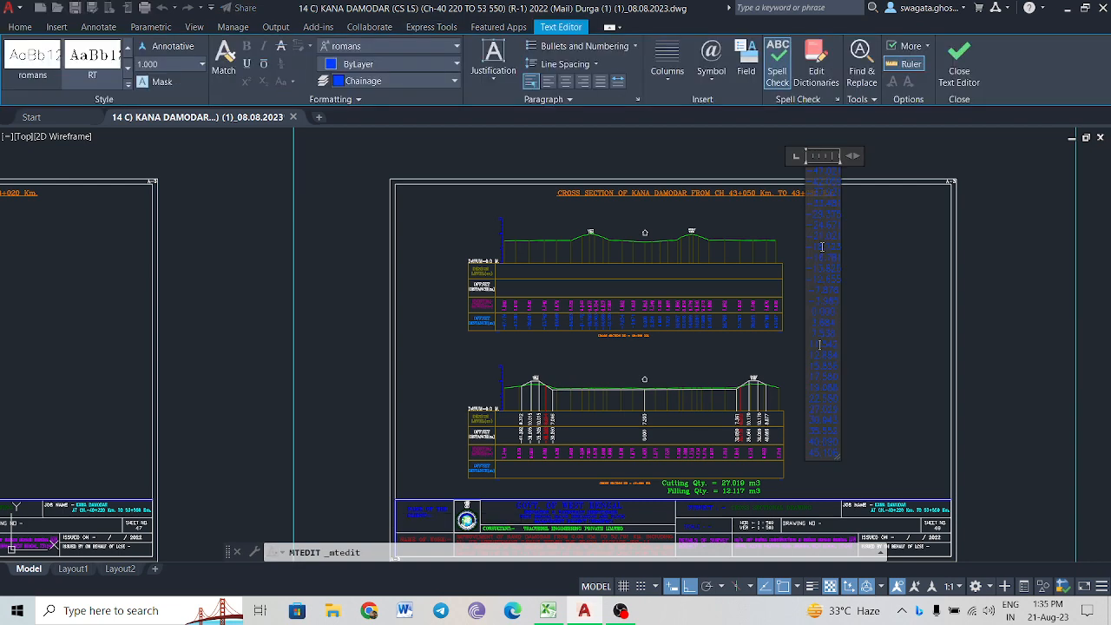
{"action": "key", "text": "ctrl+a"}
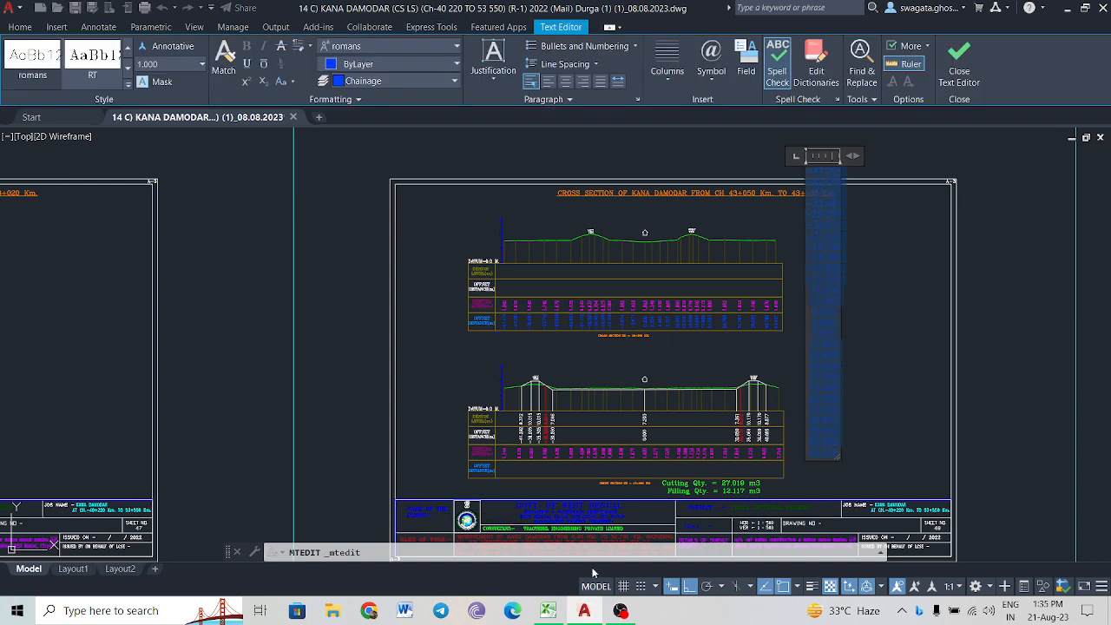
{"action": "left_click", "coordinate": [548, 610]}
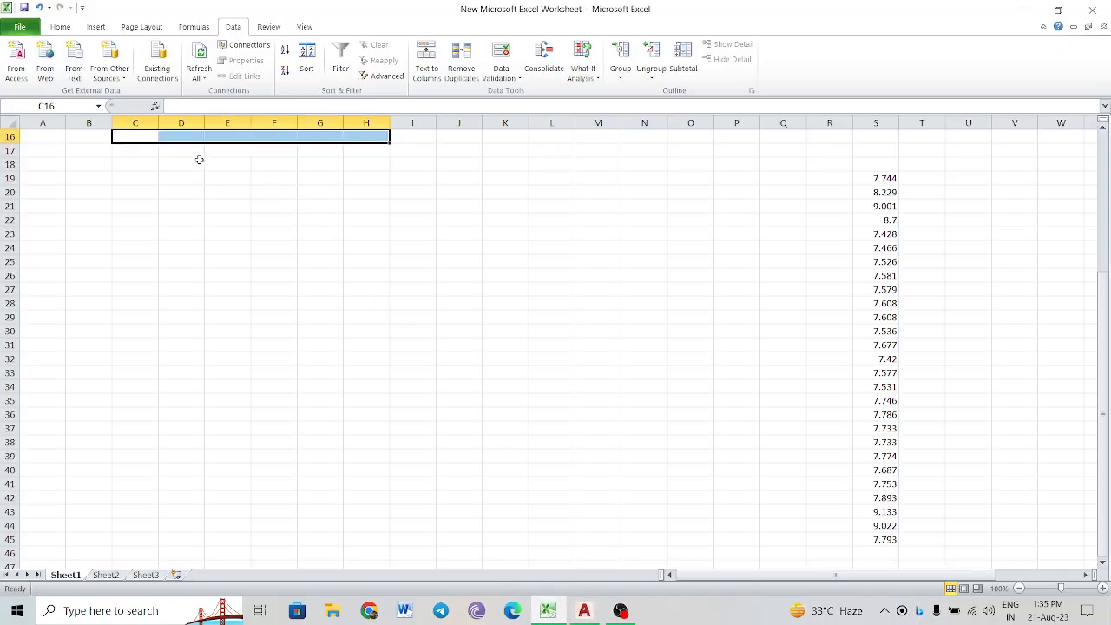
{"action": "scroll", "coordinate": [395, 245], "scroll_direction": "up", "scroll_amount": 2}
{"action": "left_click", "coordinate": [367, 181]}
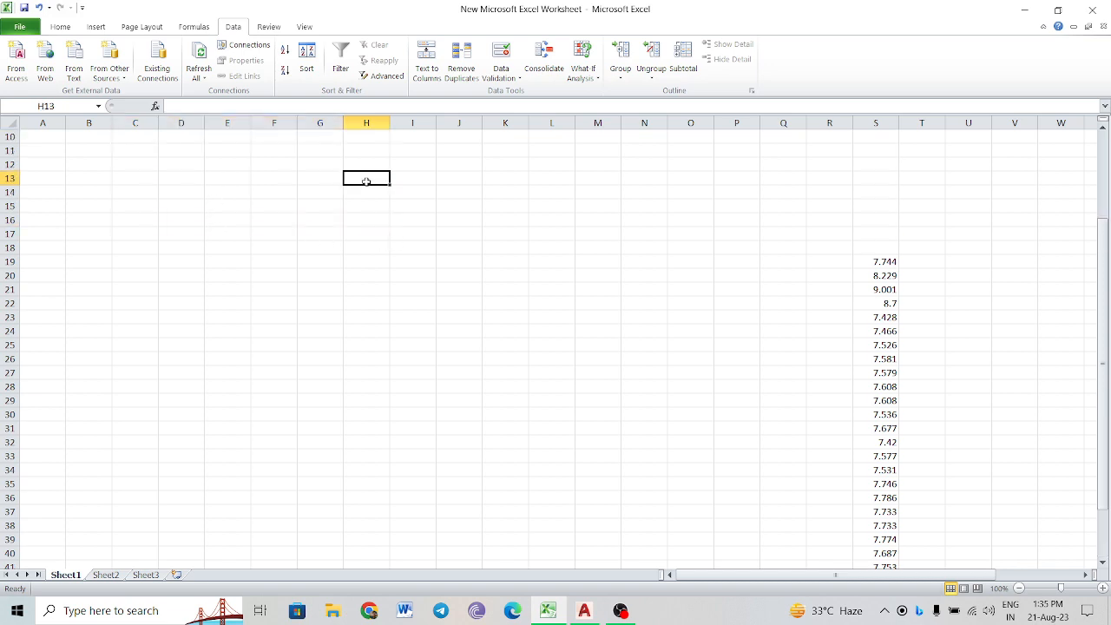
{"action": "type", "text": "-47.021 -42.059 -37.921 -33.481 -29.375 -24.671 -21.021 -18.723 -16.781 -13.825 -12.655 -7.876 -3.985 0.000 3.684 7.538 11.542 12.884 15.856 17.580 19.088 22.580 27.029 30.943 35.552 40.090 45.106"}
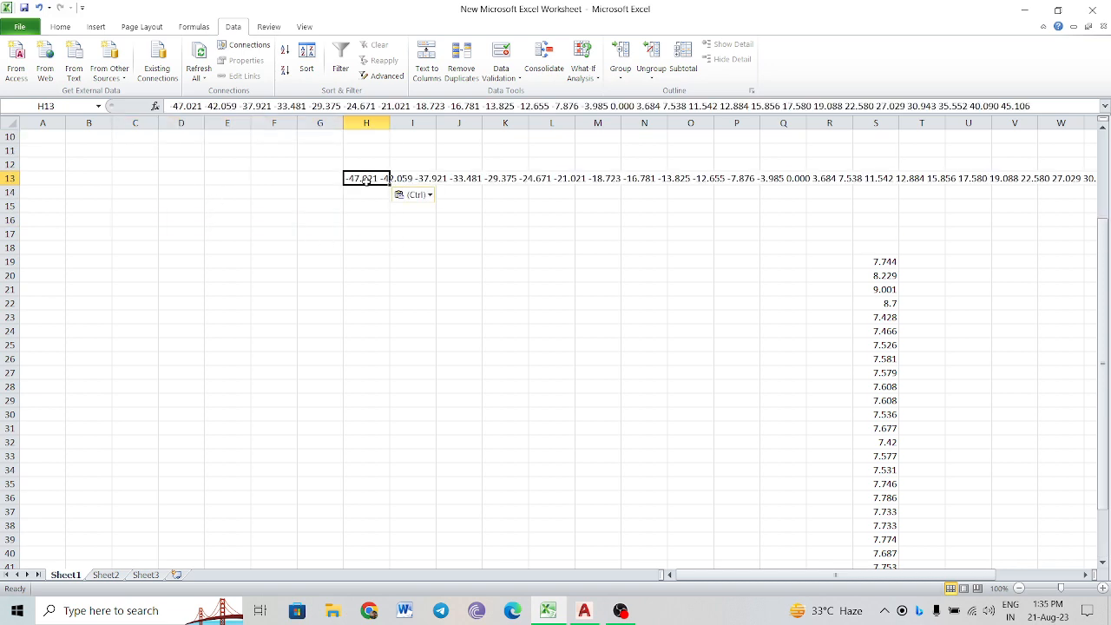
Split the offset-distance string in H13 into separate fixed-width columns with the first formatted as Text, and convert H13 to a number.
{"action": "left_click", "coordinate": [434, 69]}
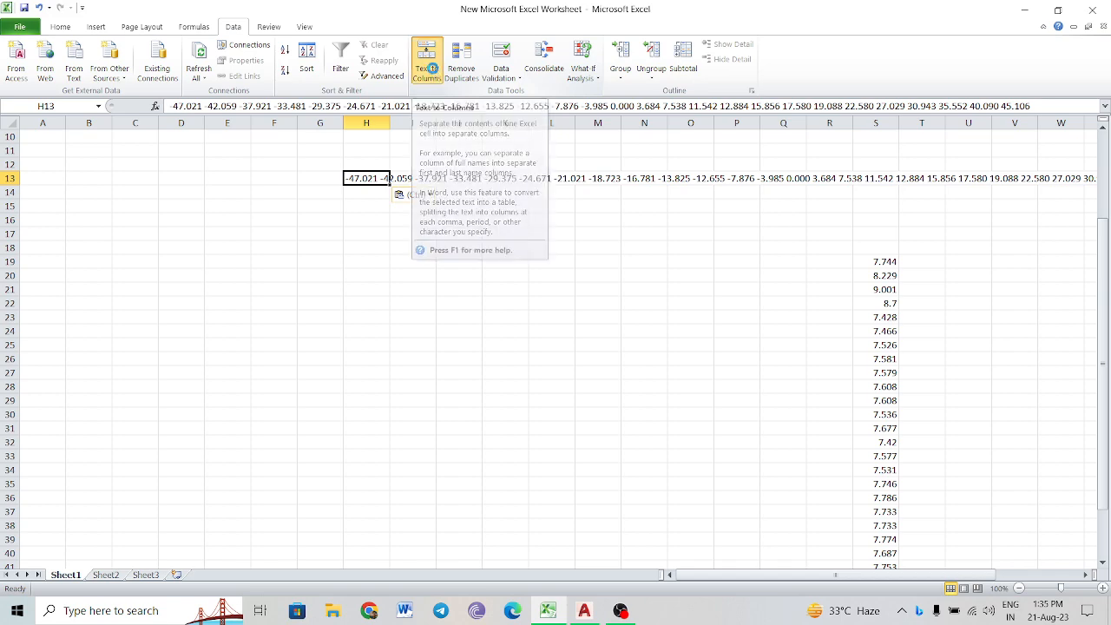
{"action": "left_click", "coordinate": [648, 415]}
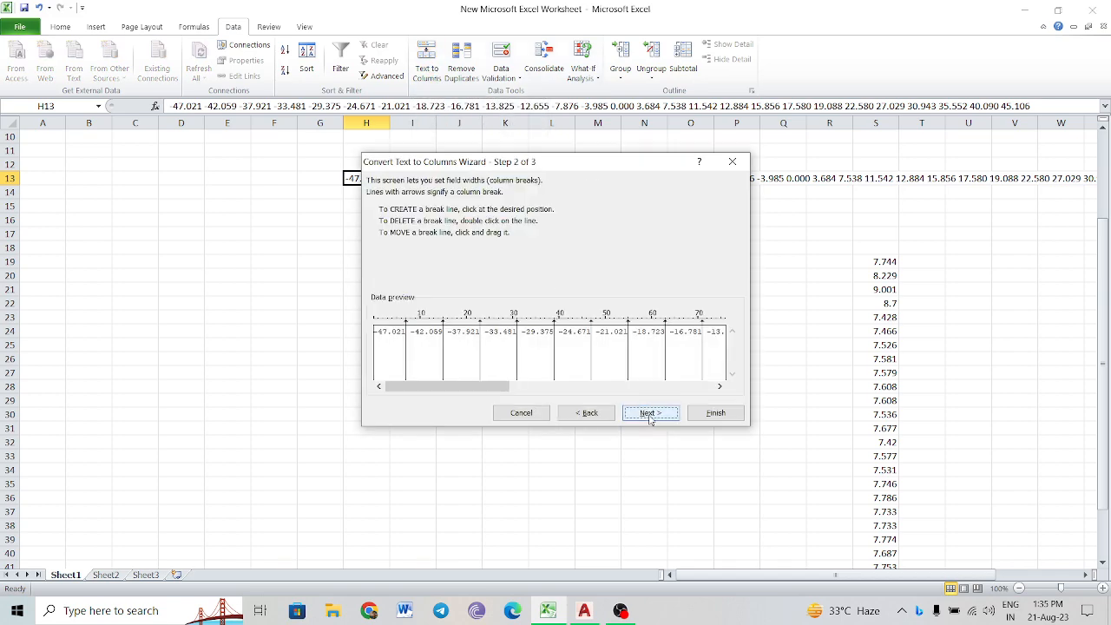
{"action": "left_click", "coordinate": [649, 414]}
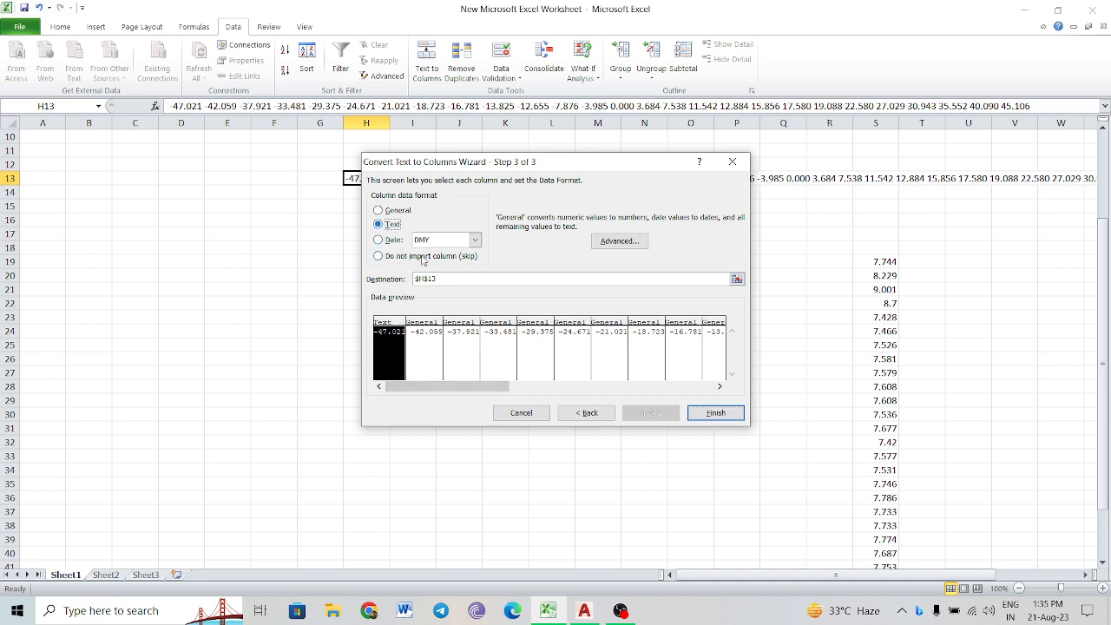
{"action": "left_click", "coordinate": [717, 411]}
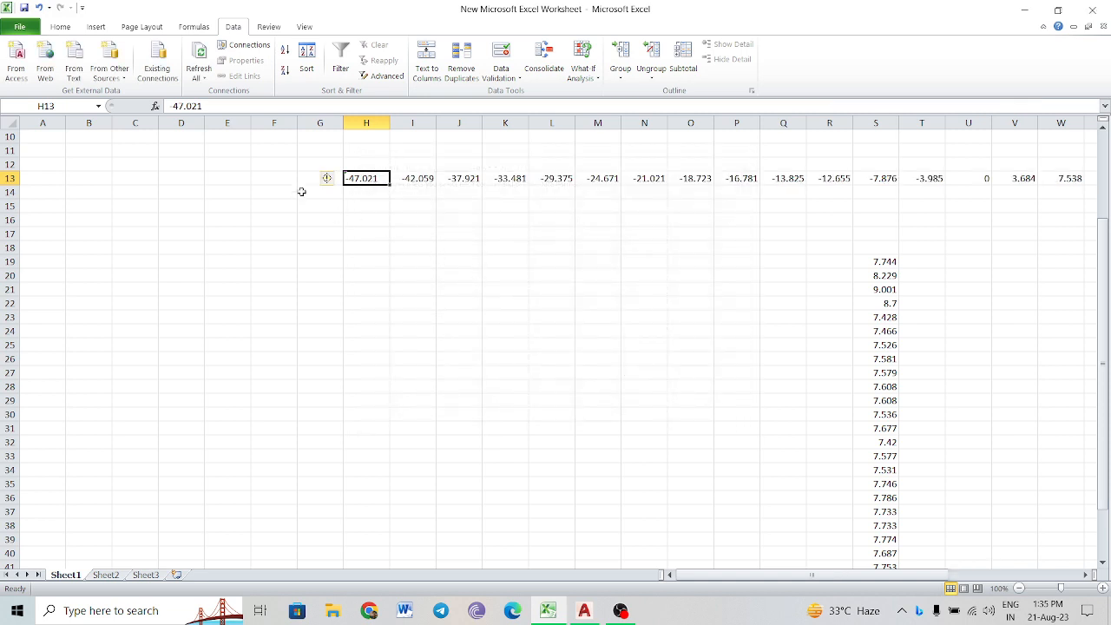
{"action": "left_click", "coordinate": [337, 180]}
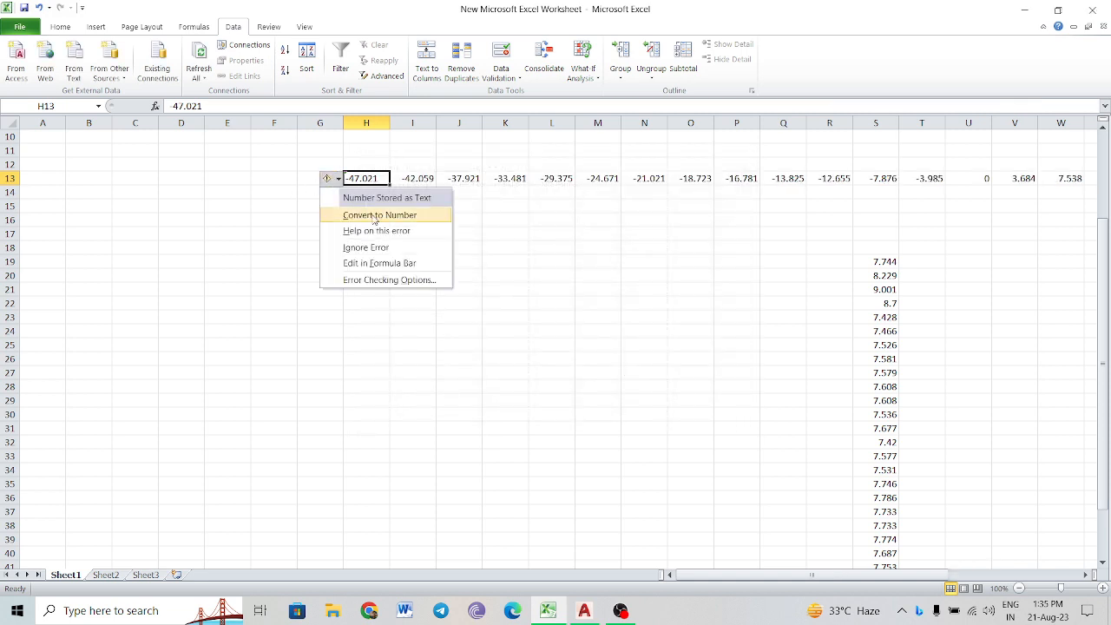
{"action": "left_click", "coordinate": [374, 215]}
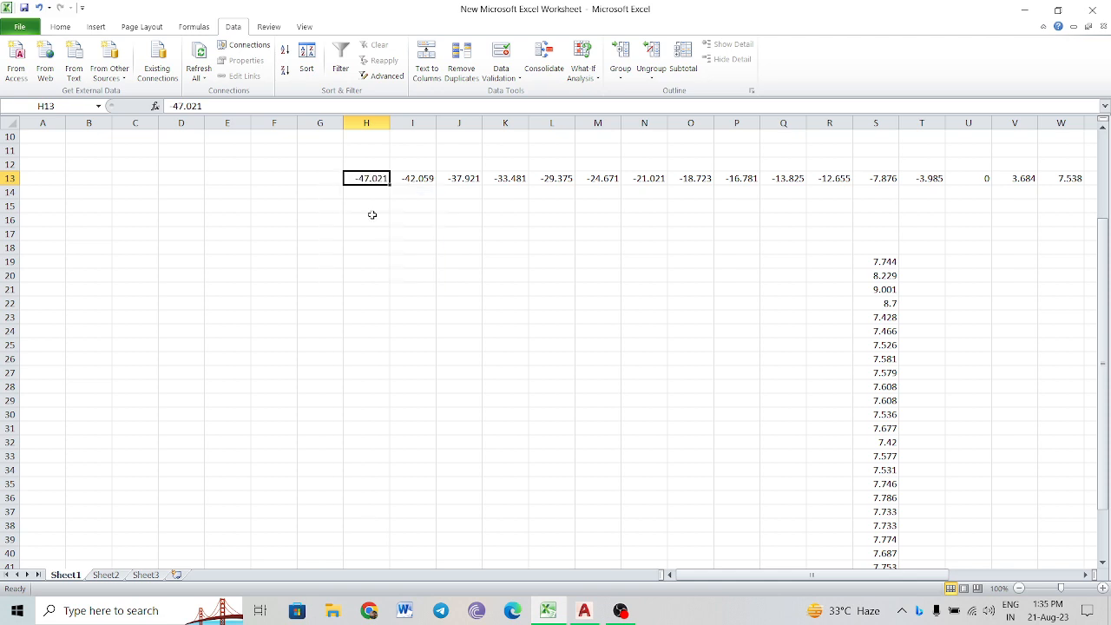
{"action": "left_click_drag", "start_coordinate": [345, 182], "coordinate": [1108, 177]}
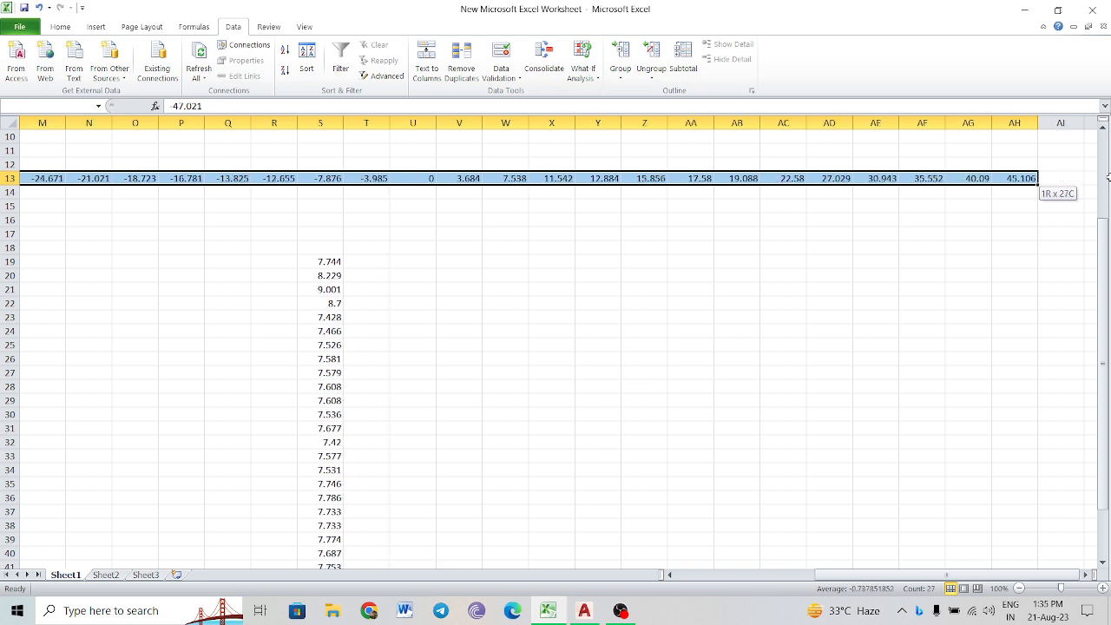
{"action": "left_click_drag", "start_coordinate": [999, 177], "coordinate": [1000, 178]}
{"action": "key", "text": "ctrl+c"}
{"action": "scroll", "coordinate": [740, 296], "scroll_direction": "left", "scroll_amount": 4}
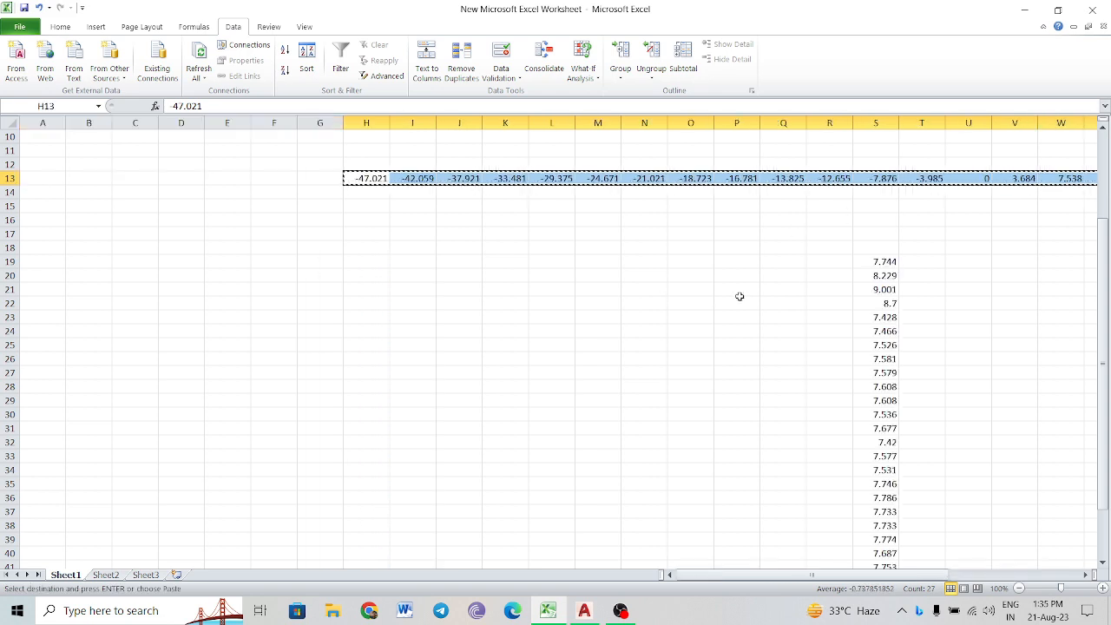
{"action": "left_click", "coordinate": [841, 263]}
{"action": "right_click", "coordinate": [841, 262]}
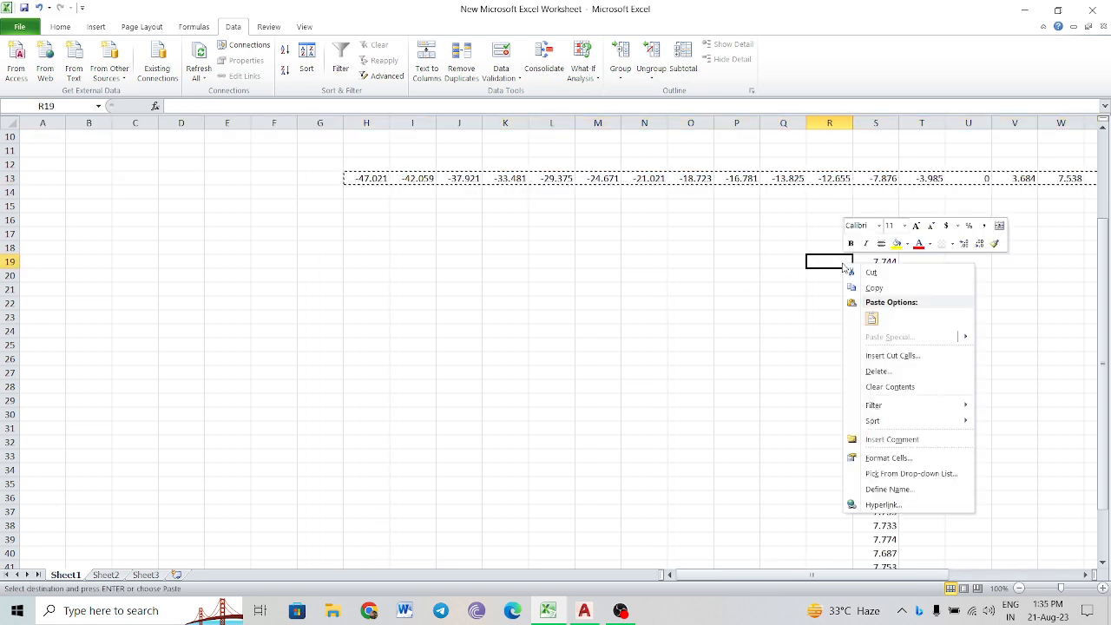
{"action": "left_click", "coordinate": [368, 177]}
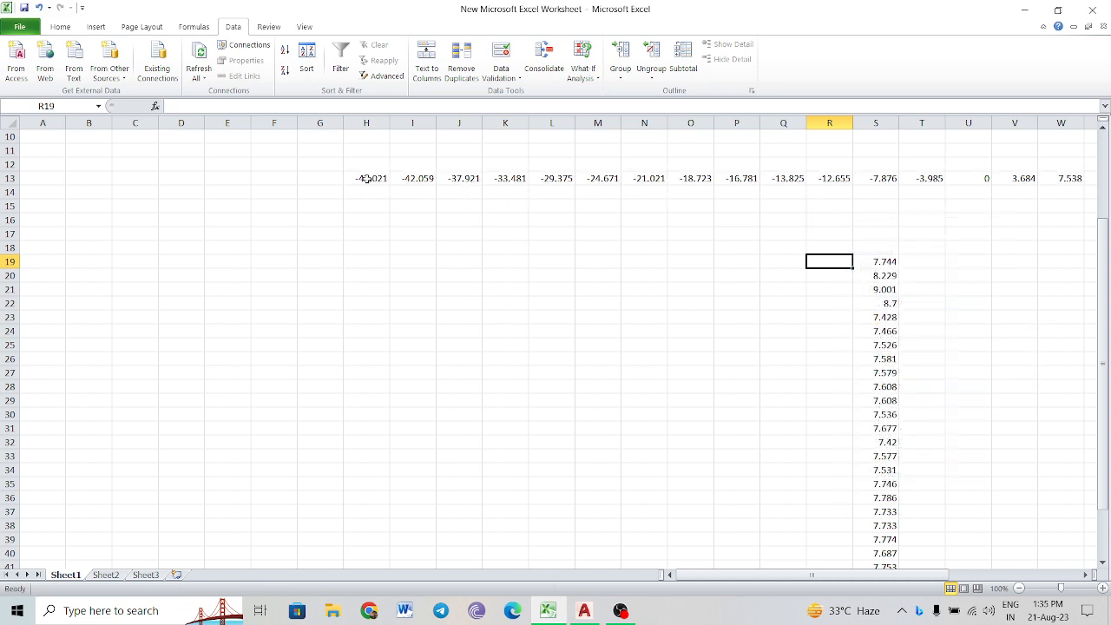
Copy the offset-distance values in H13:AH13 and paste them transposed as a vertical column starting at R19.
{"action": "left_click_drag", "start_coordinate": [367, 178], "coordinate": [1009, 178]}
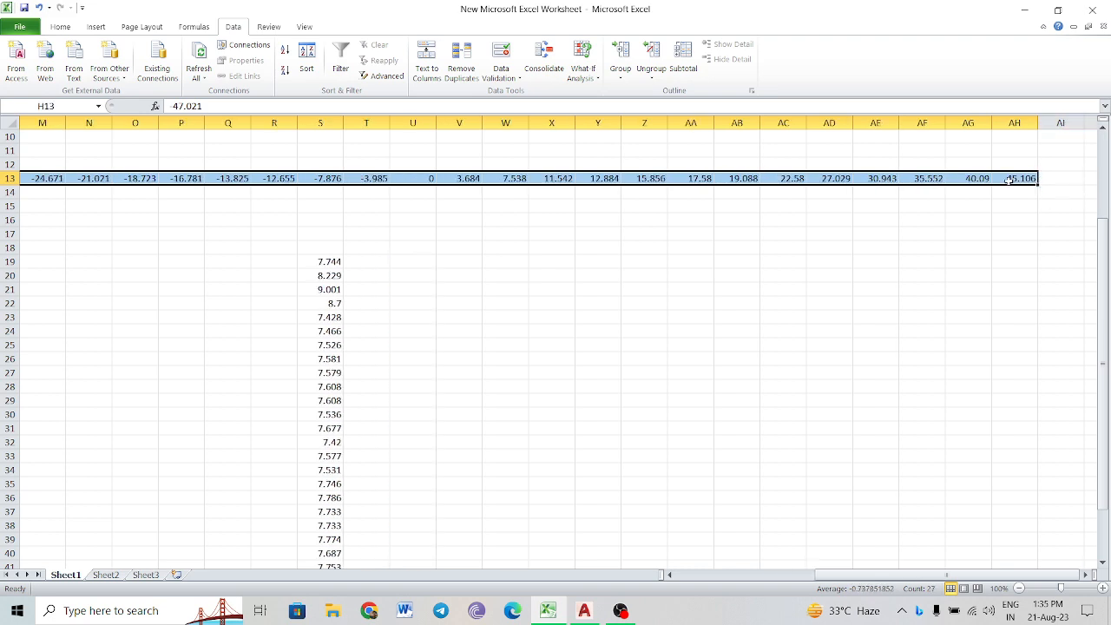
{"action": "key", "text": "ctrl+c"}
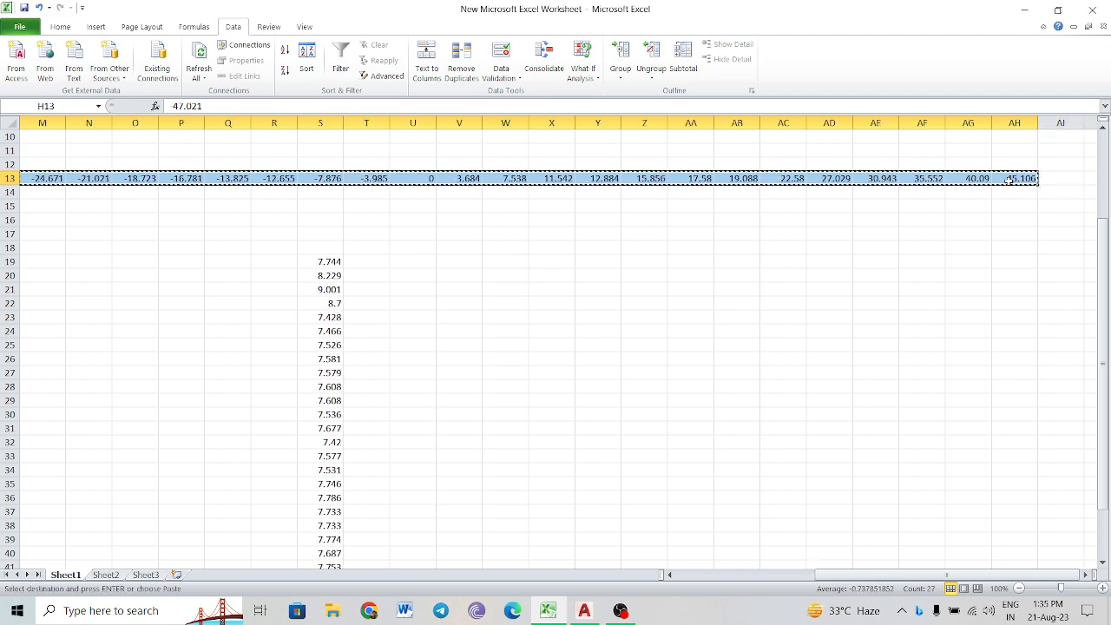
{"action": "left_click", "coordinate": [273, 262]}
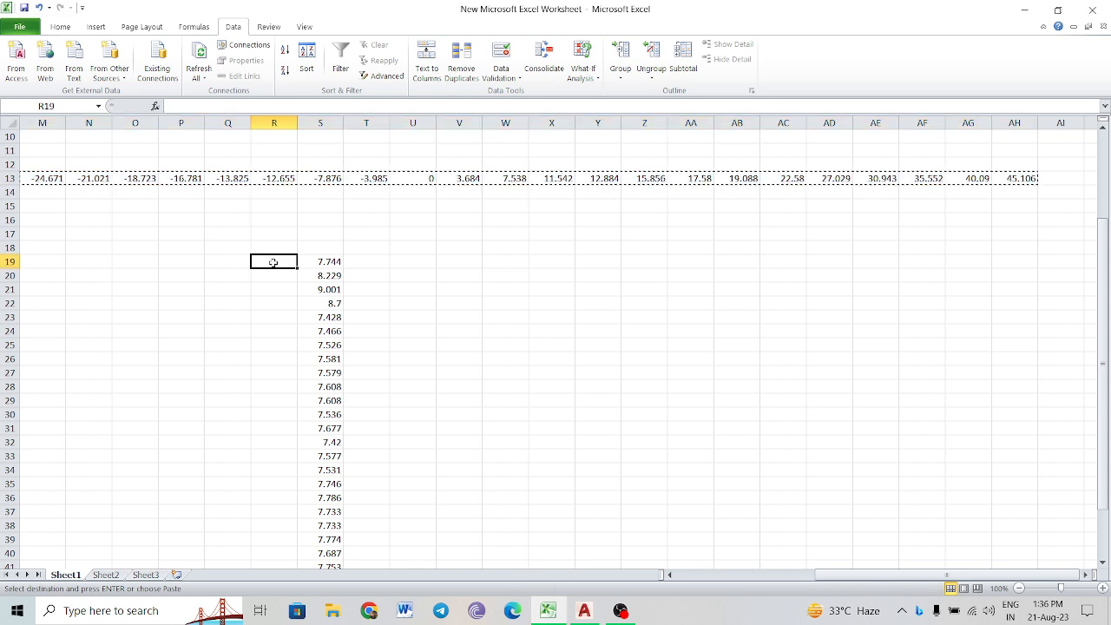
{"action": "right_click", "coordinate": [274, 262]}
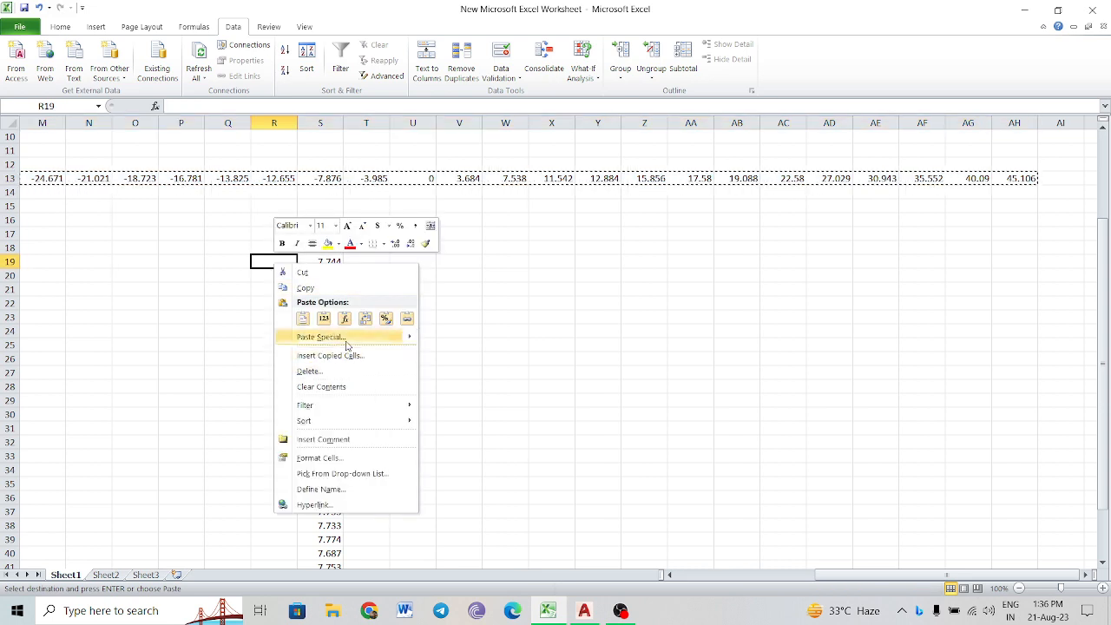
{"action": "mouse_move", "coordinate": [345, 340]}
{"action": "left_click", "coordinate": [465, 460]}
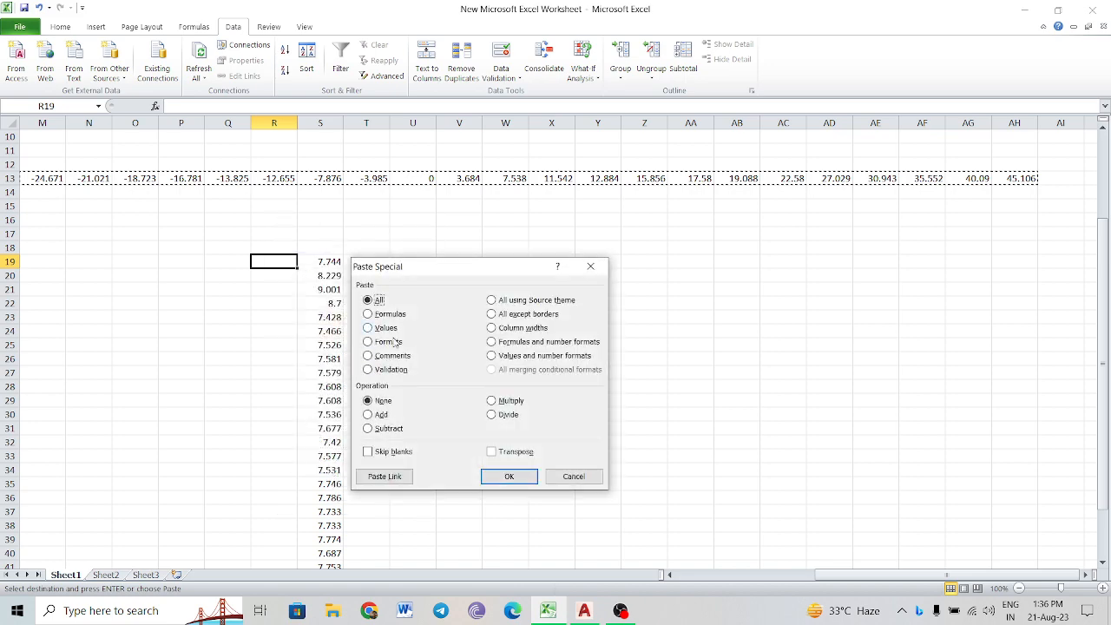
{"action": "left_click", "coordinate": [514, 450]}
{"action": "left_click", "coordinate": [510, 476]}
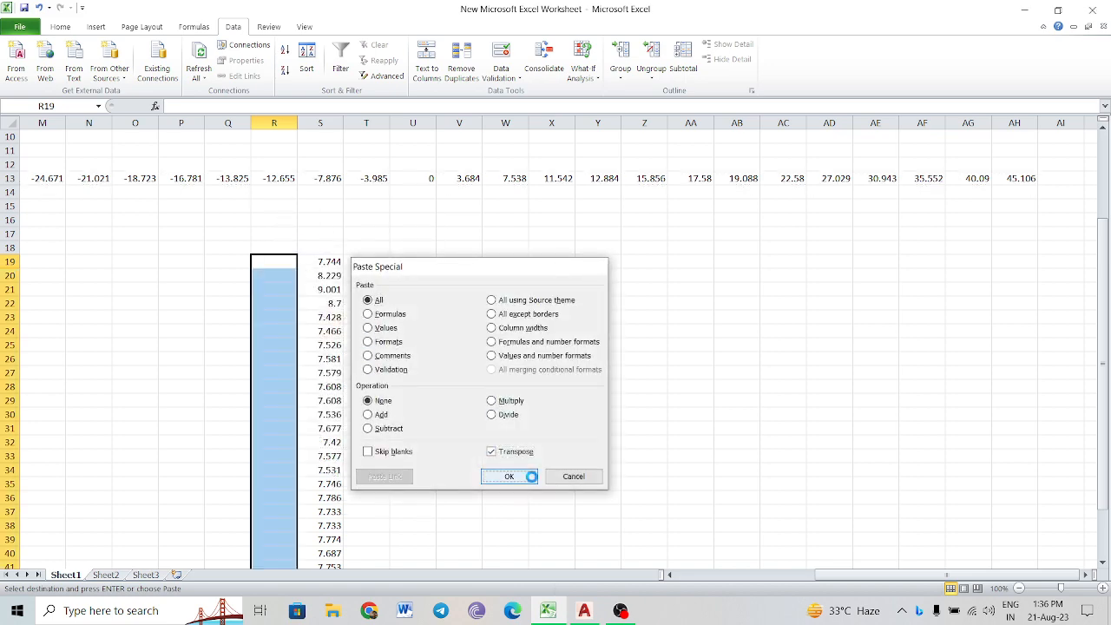
Leave copy mode and delete the original horizontal row of offset-distance values from row 13.
{"action": "scroll", "coordinate": [723, 518], "scroll_direction": "left", "scroll_amount": 5}
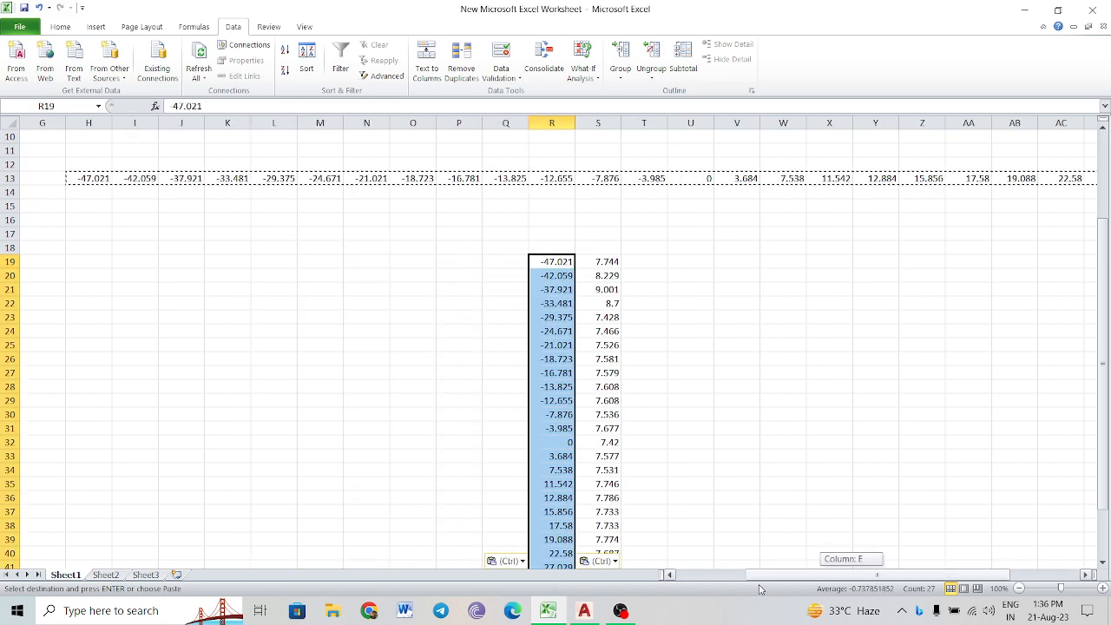
{"action": "scroll", "coordinate": [723, 518], "scroll_direction": "down", "scroll_amount": 1}
{"action": "scroll", "coordinate": [703, 381], "scroll_direction": "up", "scroll_amount": 2}
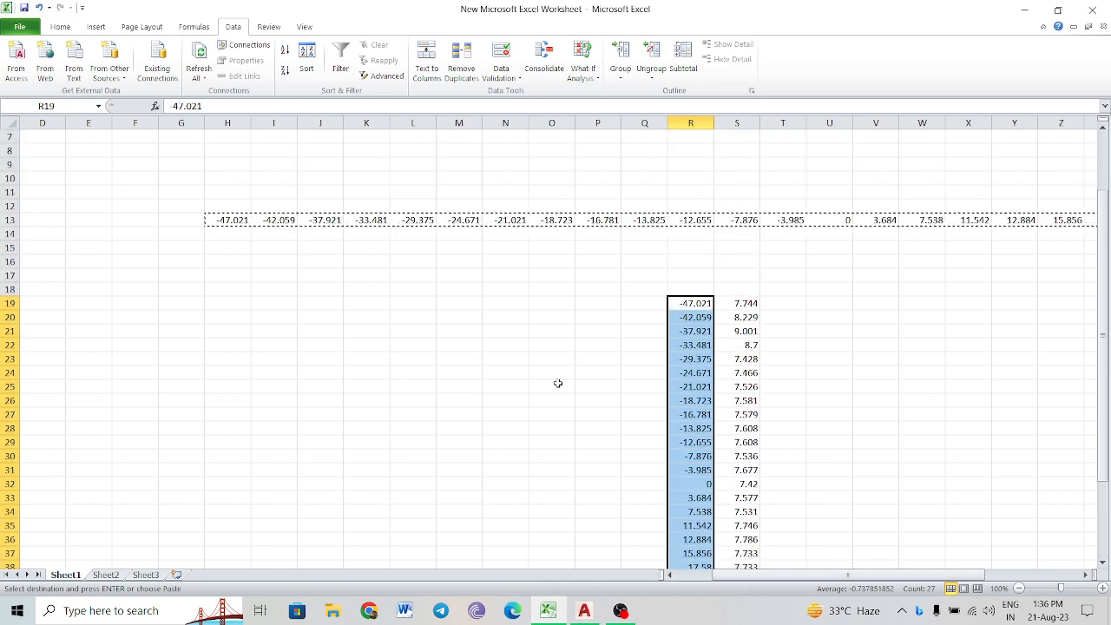
{"action": "key", "text": "Escape"}
{"action": "left_click_drag", "start_coordinate": [238, 221], "coordinate": [1077, 216]}
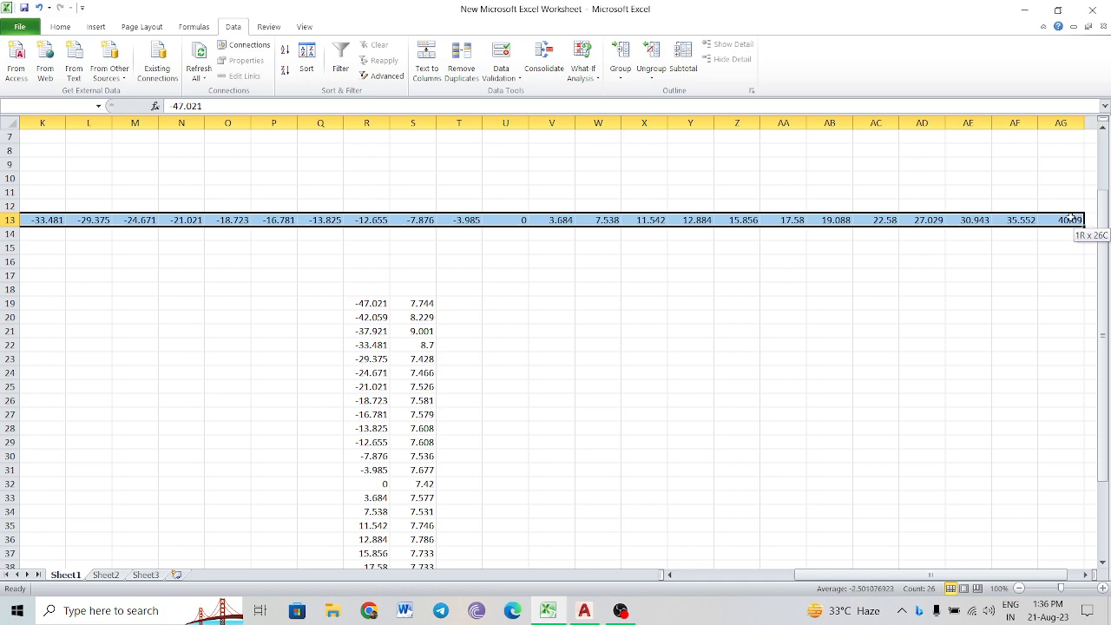
{"action": "key", "text": "Delete"}
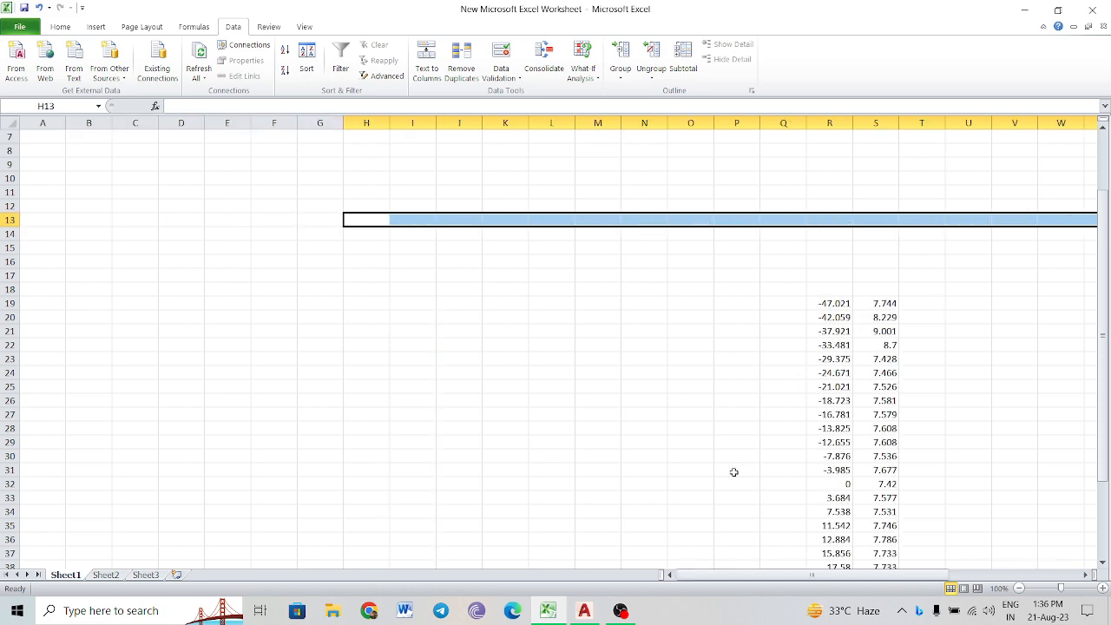